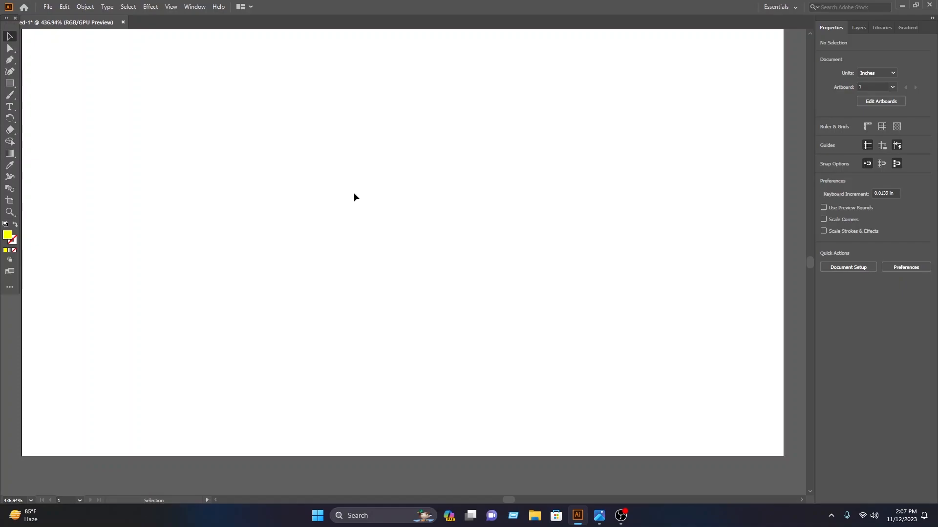
# Create a triangle with the Polygon tool, using 3 sides and a radius of 0.6944 in
pyautogui.moveTo(9, 83); pyautogui.dragTo(52, 107)
pyautogui.click(346, 174)
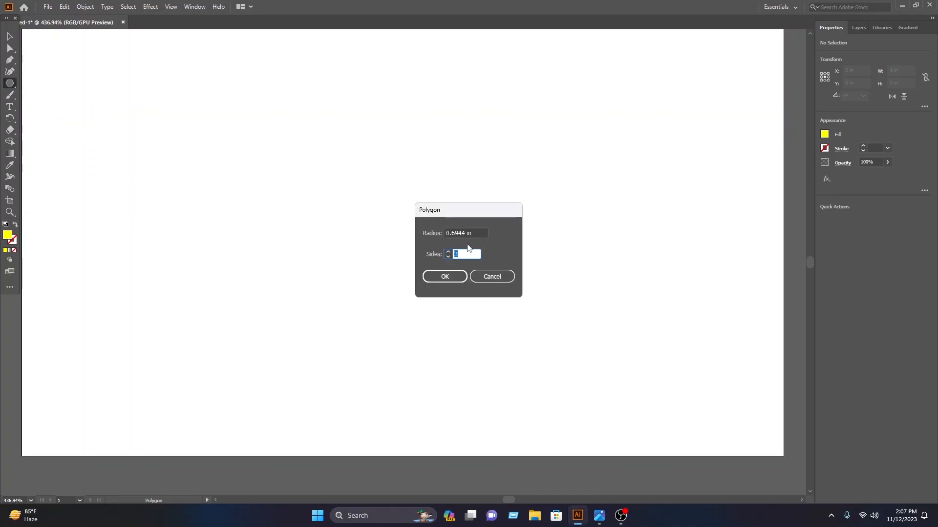
pyautogui.click(452, 274)
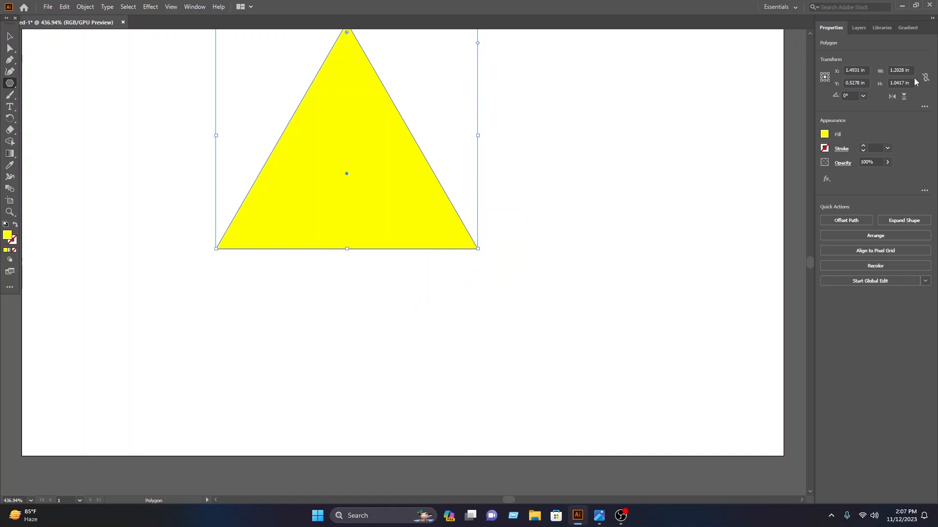
# Remove the triangle's fill and give it a blue stroke
pyautogui.click(825, 134)
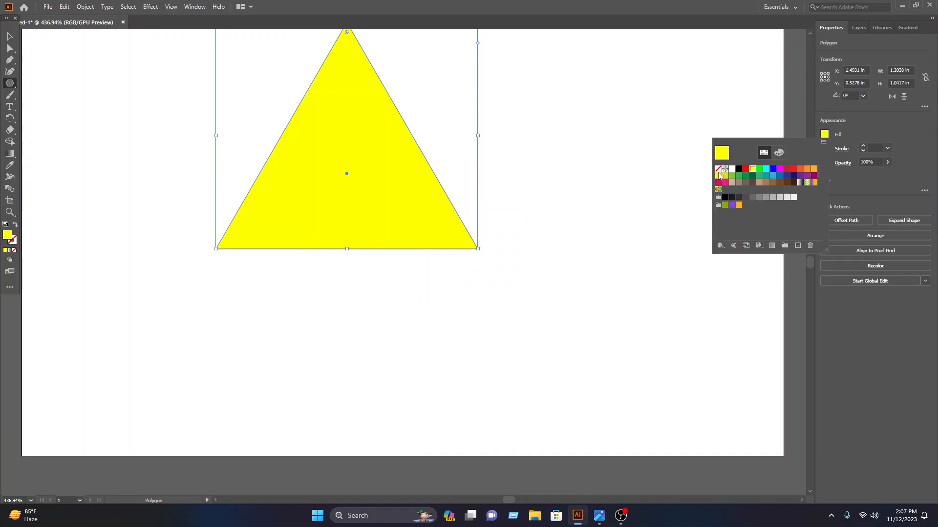
pyautogui.click(718, 168)
pyautogui.click(825, 148)
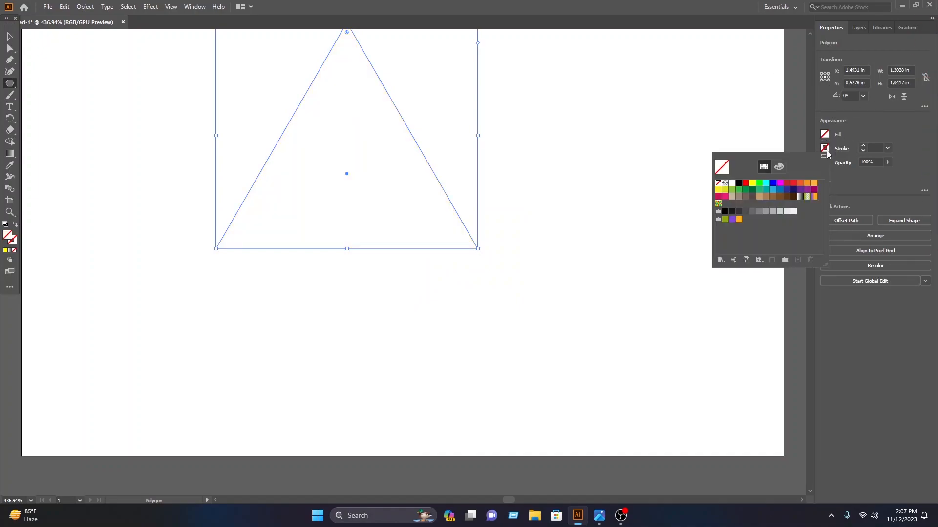
pyautogui.click(773, 183)
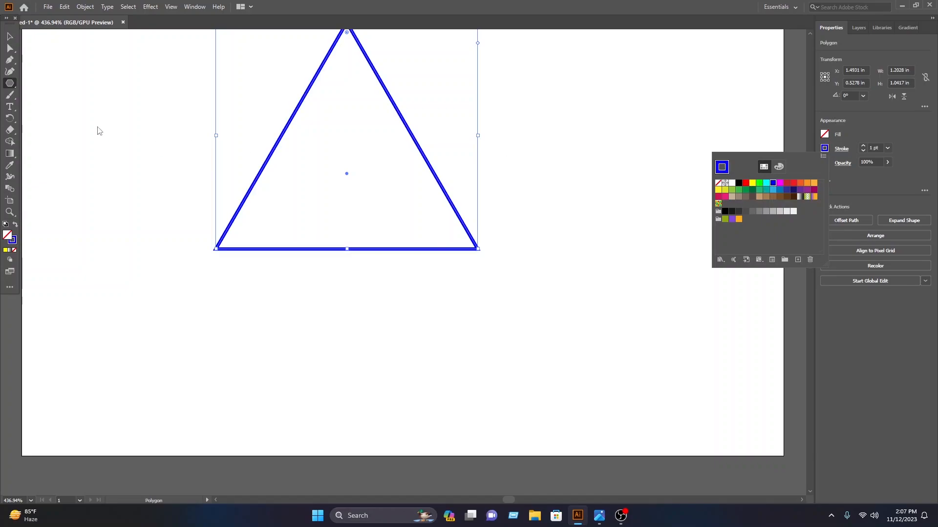
pyautogui.press('Escape')
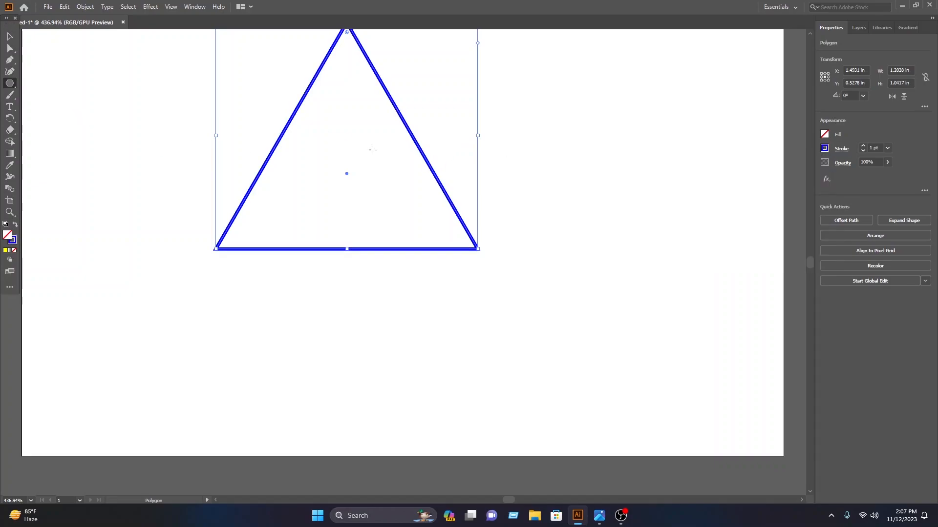
# Move the triangle fully onto the artboard and set its stroke weight to 7 pt
pyautogui.click(9, 36)
pyautogui.moveTo(411, 133); pyautogui.dragTo(475, 217)
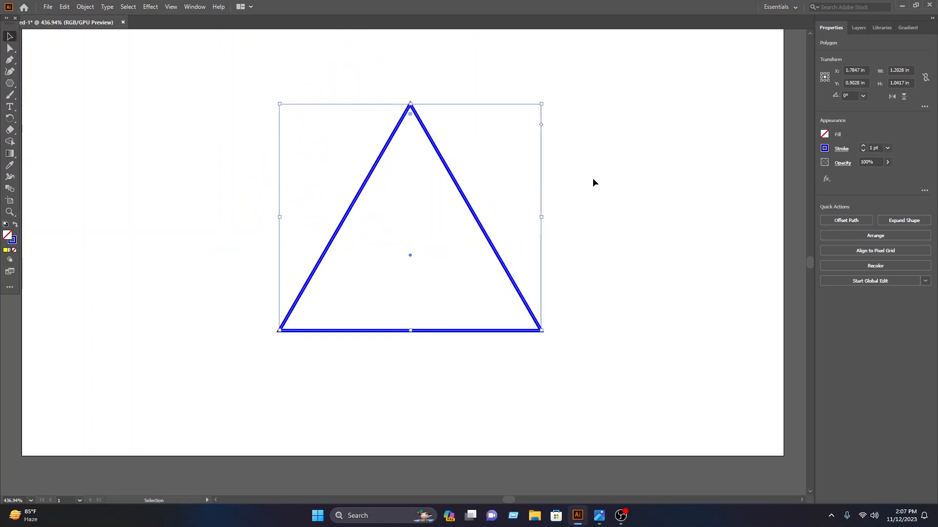
pyautogui.click(887, 149)
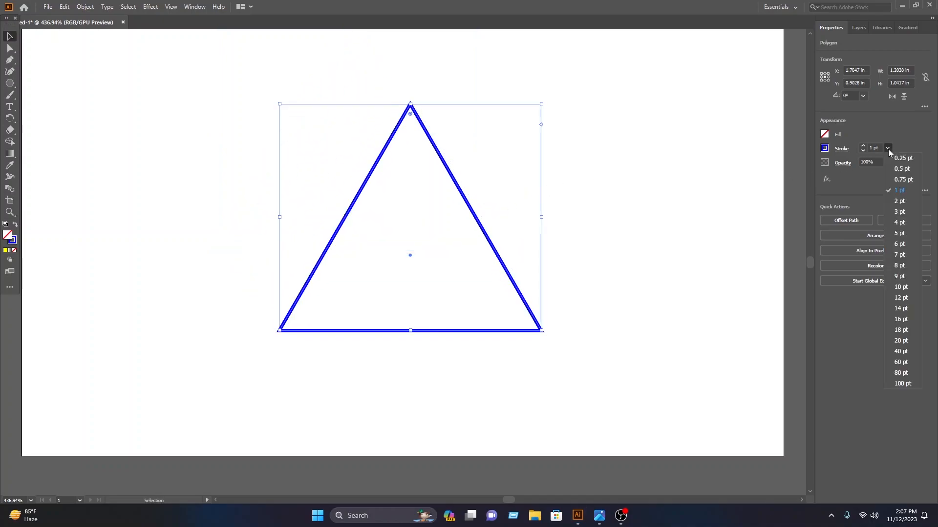
pyautogui.click(901, 276)
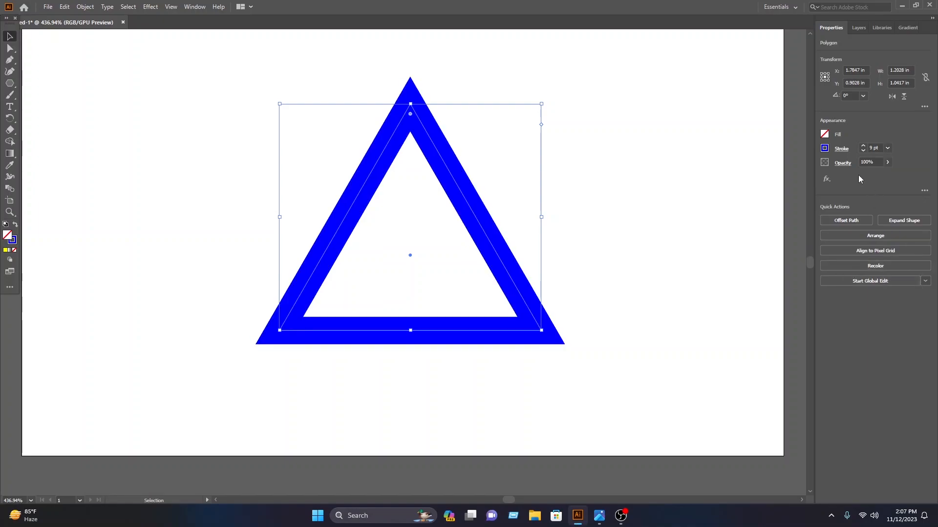
pyautogui.click(887, 148)
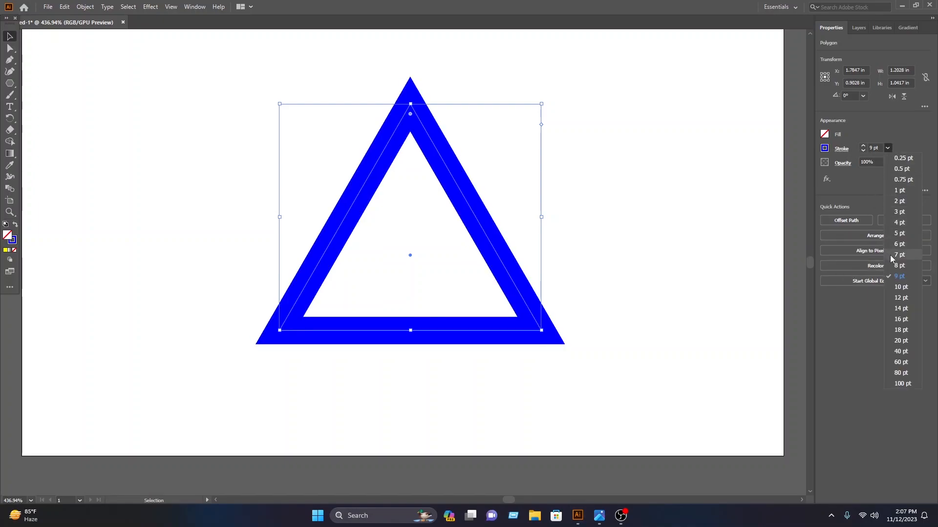
pyautogui.click(898, 255)
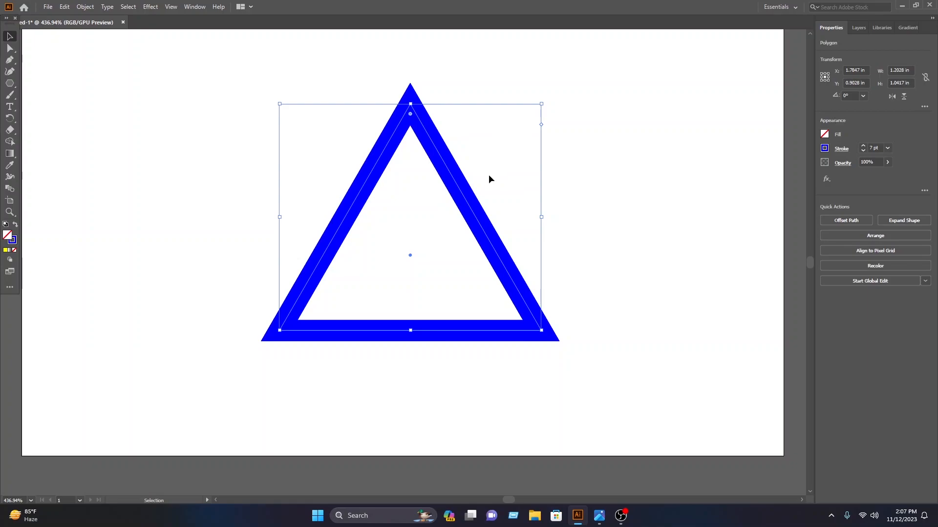
# Stretch the triangle to about 1.16 in wide by 1.42 in high and reposition it within the artboard
pyautogui.moveTo(452, 185); pyautogui.dragTo(422, 180)
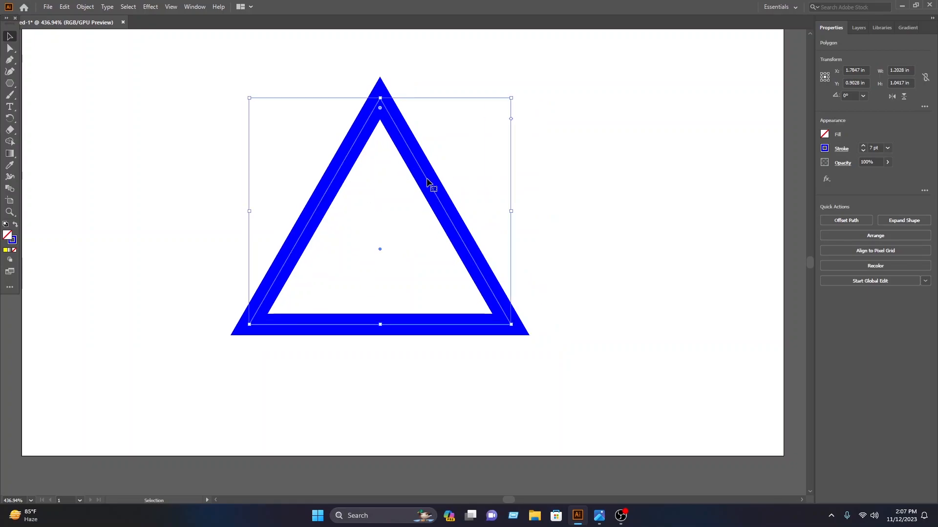
pyautogui.moveTo(511, 212); pyautogui.dragTo(435, 211)
pyautogui.moveTo(435, 98); pyautogui.dragTo(678, 29)
pyautogui.scroll(1, 540, 175)
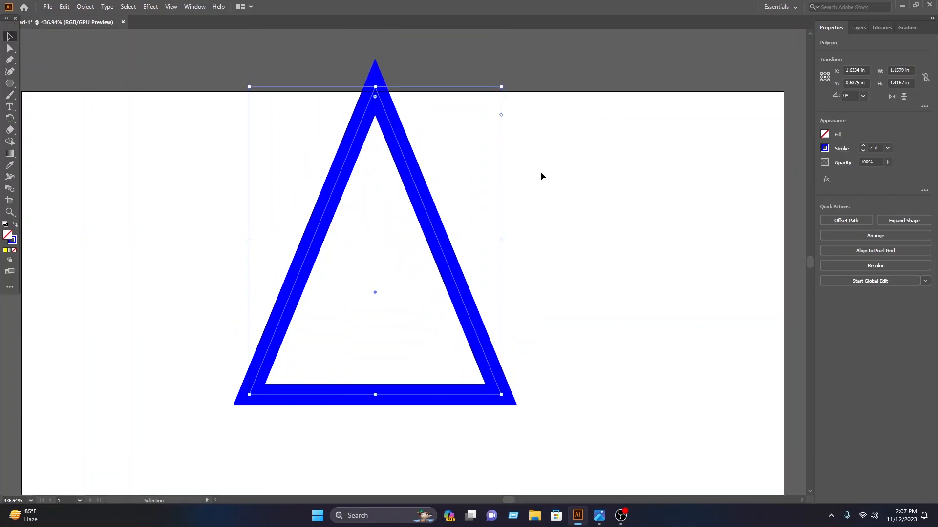
pyautogui.scroll(-2, 542, 170)
pyautogui.moveTo(457, 224); pyautogui.dragTo(472, 276)
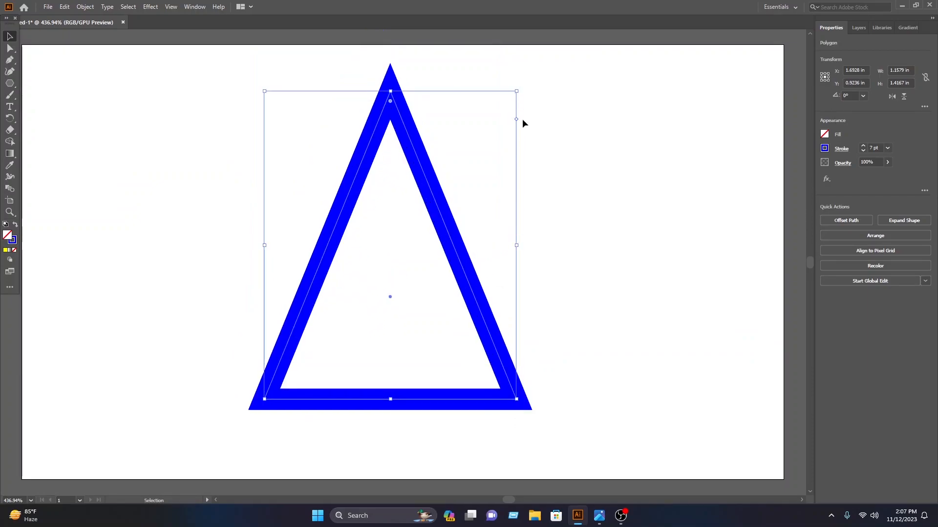
# Enlarge the triangle slightly to about 1.27 in wide, shift it down a little and deselect it
pyautogui.moveTo(515, 246); pyautogui.dragTo(531, 246)
pyautogui.hotkey('ctrl', 'z')
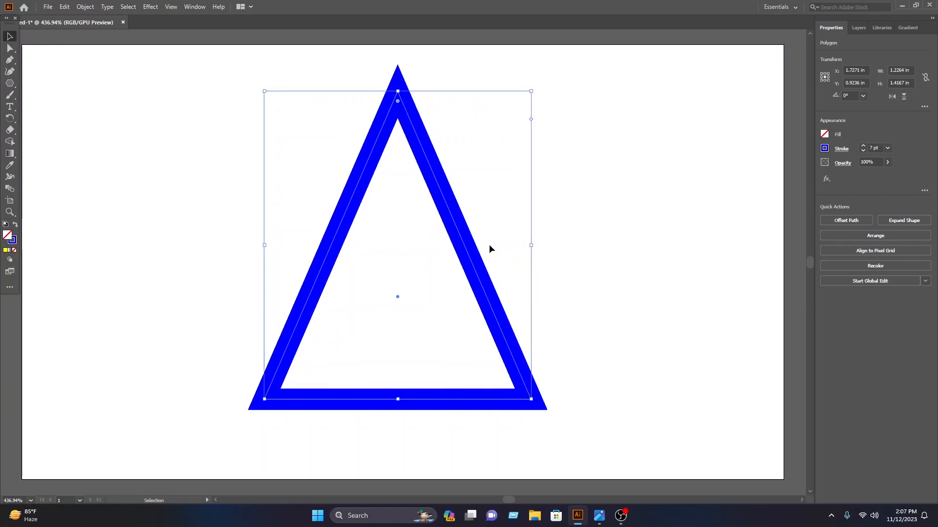
pyautogui.moveTo(531, 92); pyautogui.dragTo(563, 84)
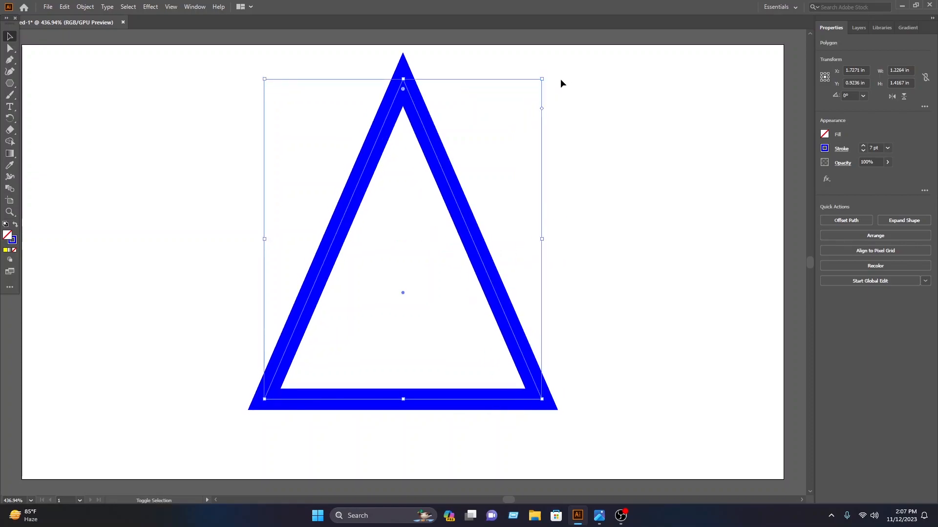
pyautogui.moveTo(428, 141); pyautogui.dragTo(431, 160)
pyautogui.click(590, 159)
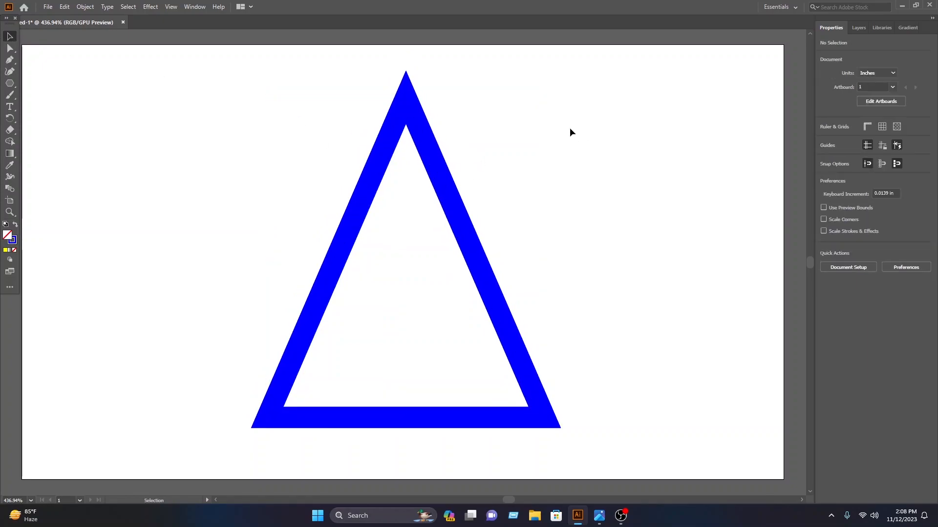
# Draw a narrow vertical rectangle, about 0.07 by 1.79 in, through the triangle's centre so it extends past the apex and base
pyautogui.click(8, 85)
pyautogui.moveTo(7, 87); pyautogui.dragTo(31, 84)
pyautogui.moveTo(403, 62)
pyautogui.mouseDown()
pyautogui.moveTo(420, 273)
pyautogui.moveTo(401, 363)
pyautogui.moveTo(415, 450)
pyautogui.mouseUp()
# Give the narrow rectangle no stroke and a red fill, and nudge it left to align with the triangle's apex
pyautogui.click(824, 148)
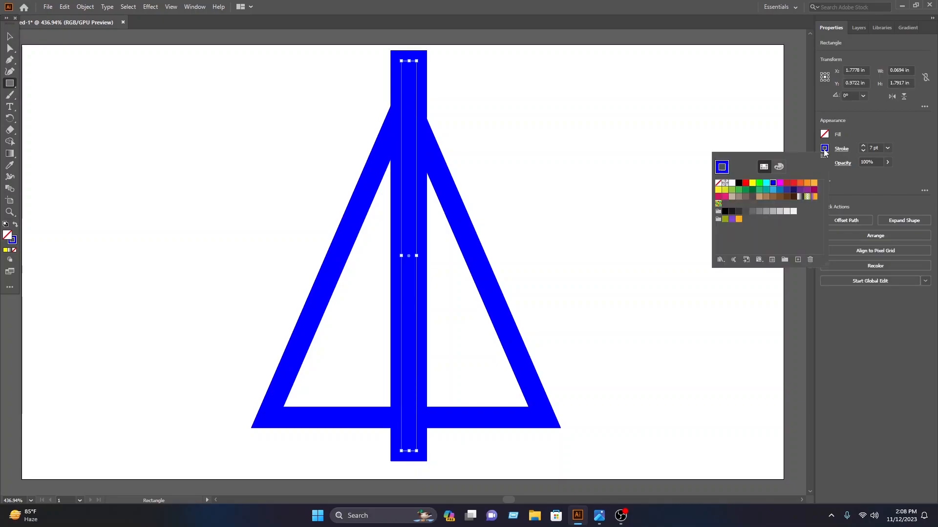
pyautogui.click(718, 183)
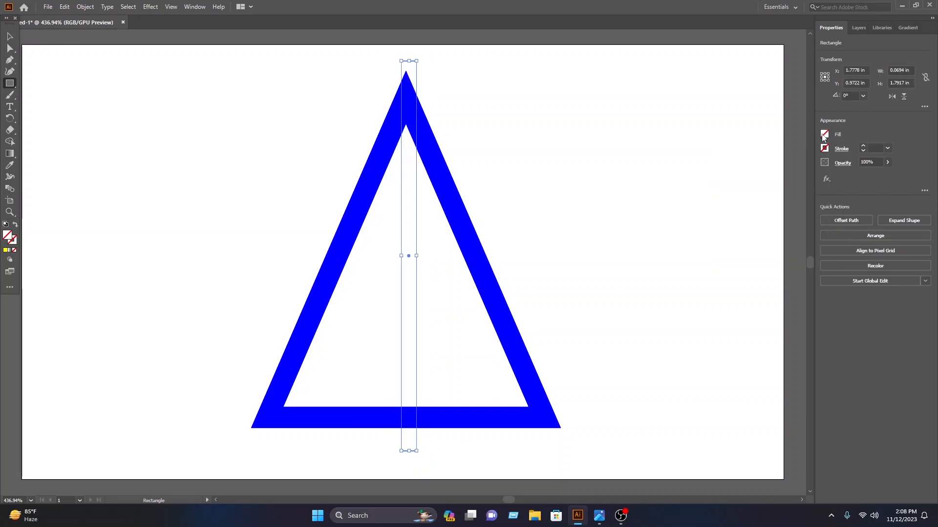
pyautogui.click(823, 135)
pyautogui.click(788, 170)
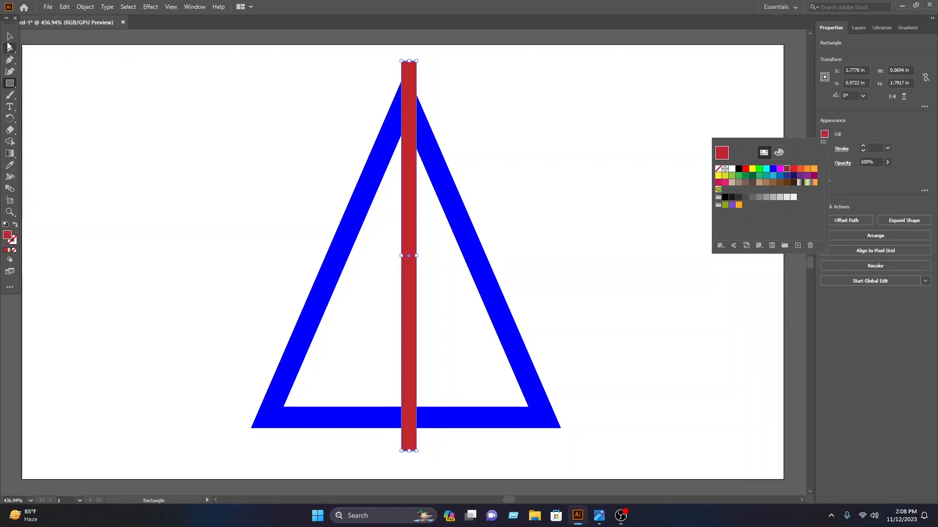
pyautogui.press('Escape')
pyautogui.press('Left')
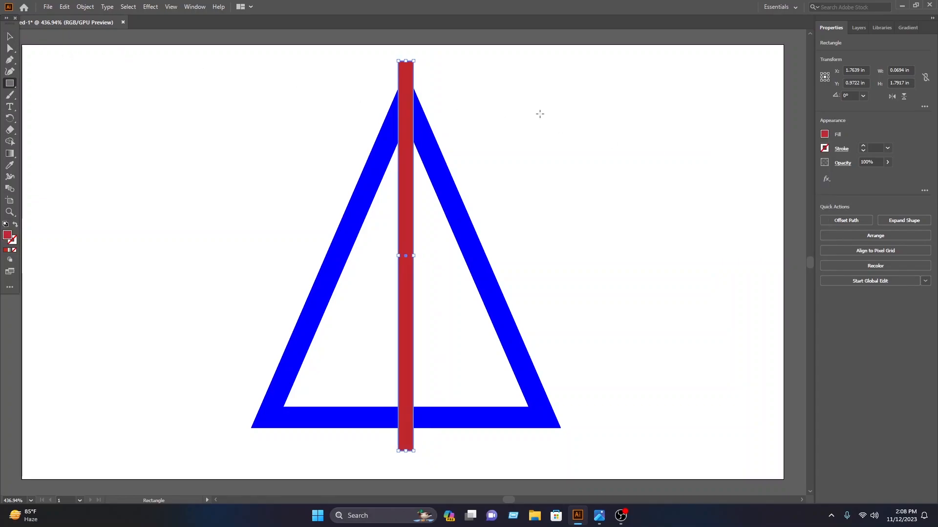
pyautogui.click(10, 36)
pyautogui.click(251, 112)
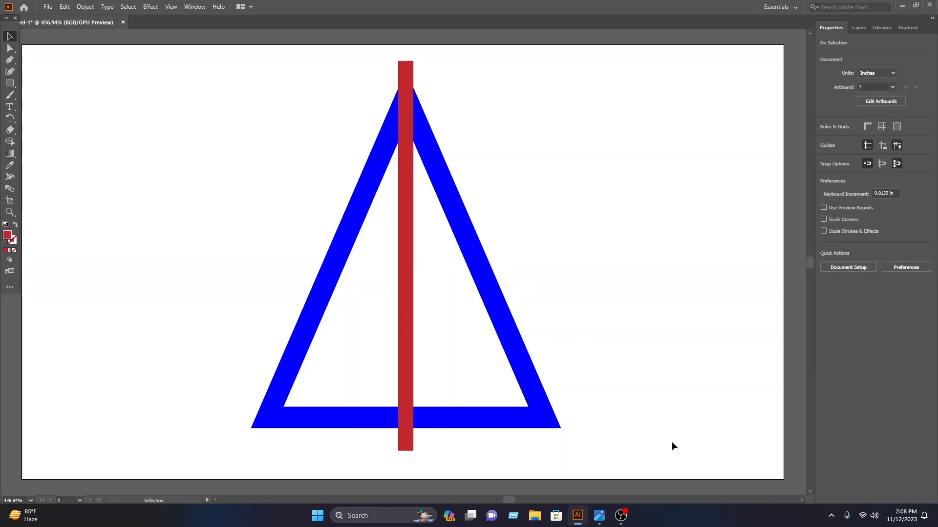
# Select the triangle and red bar together and split out their overlapping centre area with the Shape Builder tool
pyautogui.moveTo(597, 411); pyautogui.dragTo(273, 117)
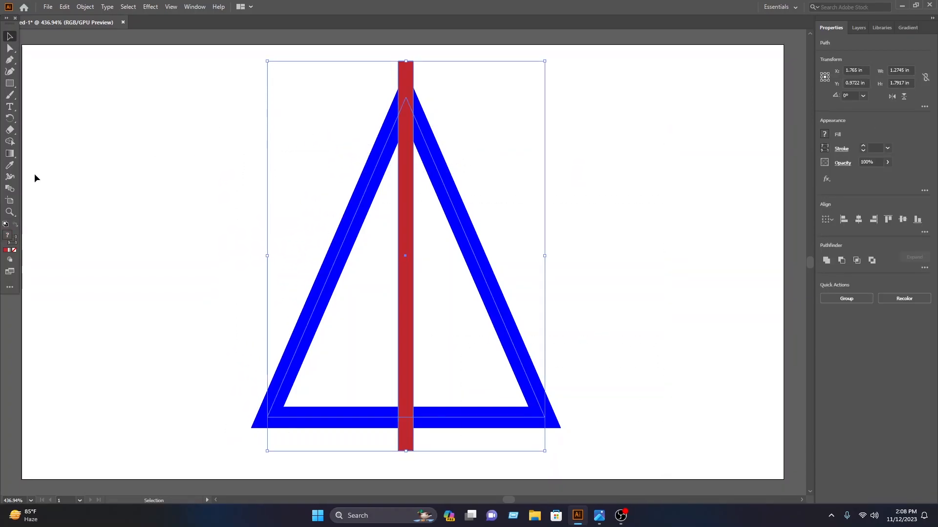
pyautogui.click(9, 142)
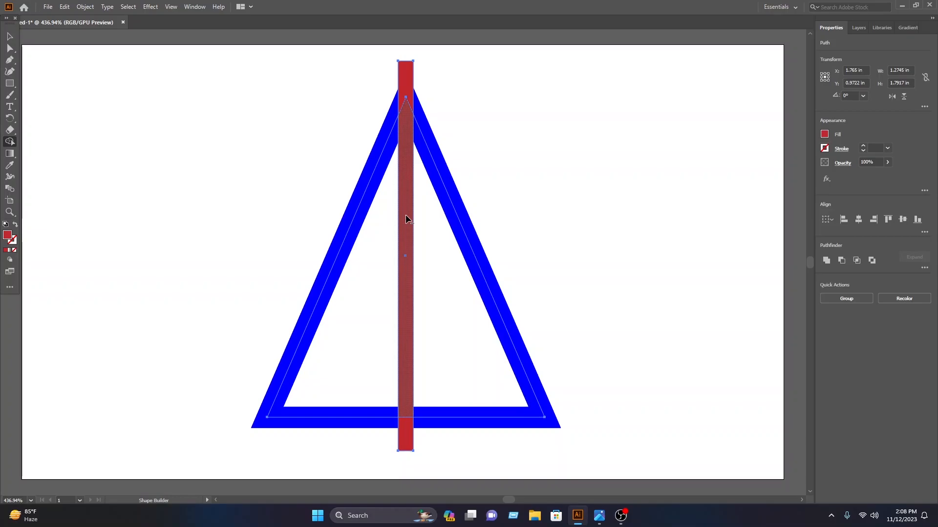
pyautogui.click(405, 219)
pyautogui.click(10, 36)
pyautogui.click(542, 100)
# Delete the leftover red pieces above the apex and below the base of the triangle
pyautogui.click(406, 88)
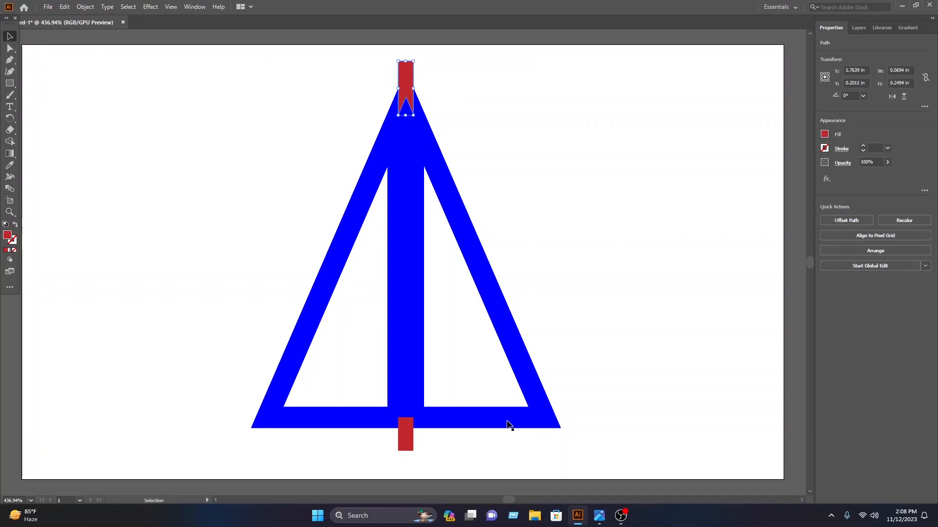
pyautogui.press('Delete')
pyautogui.click(406, 436)
pyautogui.press('Delete')
pyautogui.moveTo(405, 73); pyautogui.dragTo(444, 118)
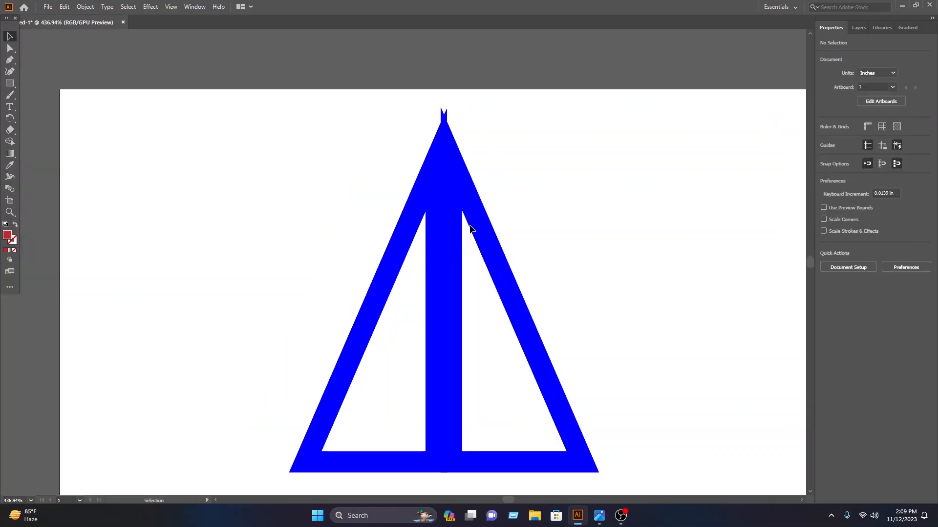
# Move the right half of the triangle sideways, leaving a thin vertical gap between the two halves
pyautogui.click(477, 213)
pyautogui.moveTo(467, 197); pyautogui.dragTo(485, 195)
pyautogui.press('Left')
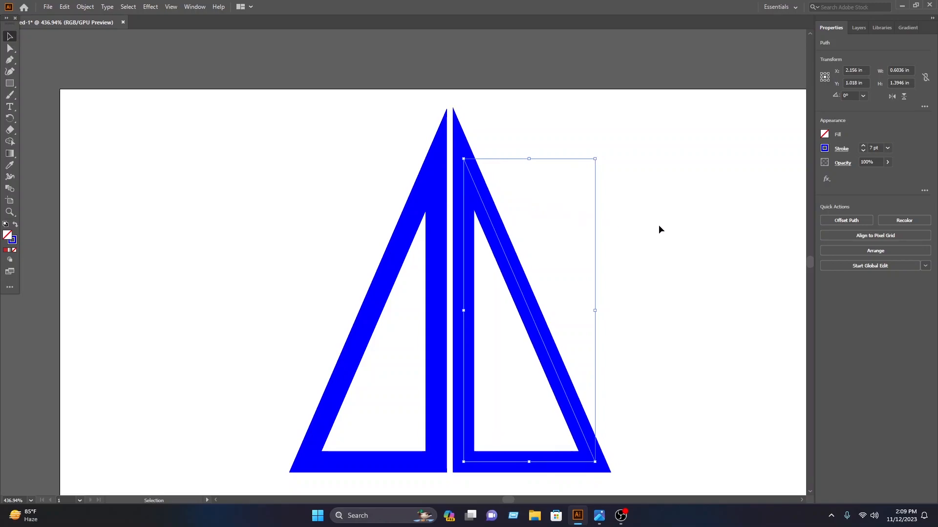
pyautogui.press('Left')
pyautogui.click(667, 224)
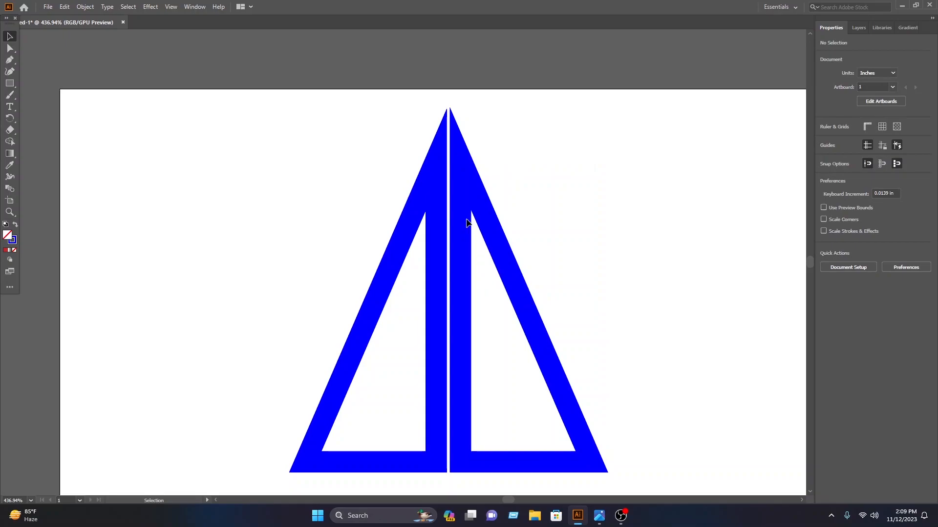
# Change the stroke colour of the triangle's right half to medium grey and deselect it
pyautogui.click(495, 242)
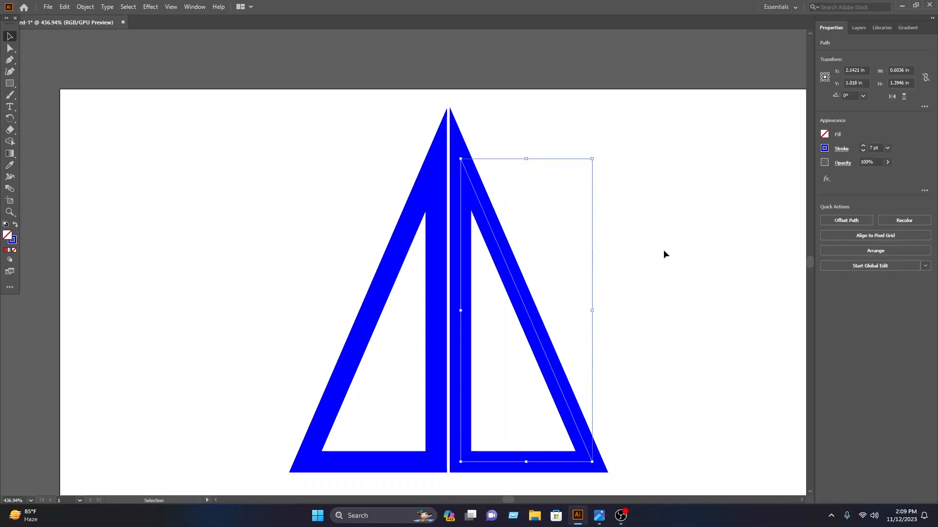
pyautogui.click(826, 150)
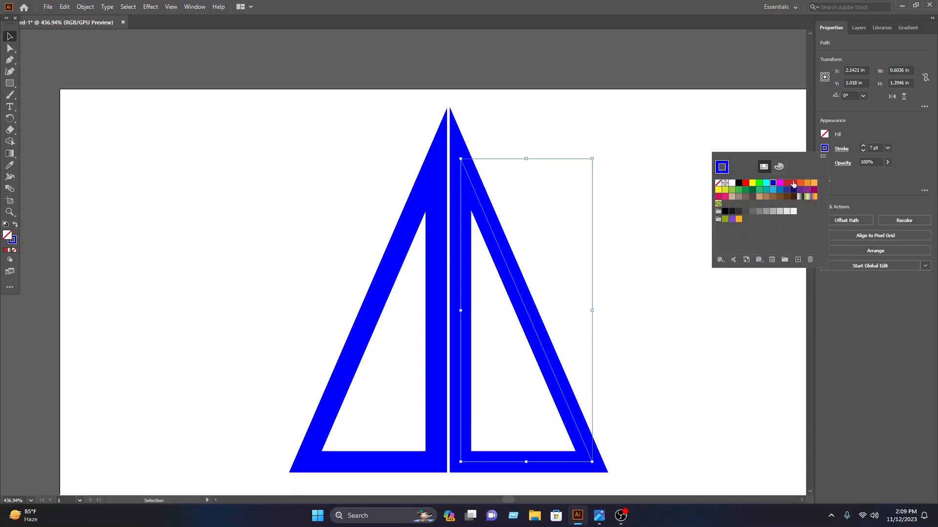
pyautogui.click(759, 211)
pyautogui.click(232, 134)
pyautogui.click(252, 141)
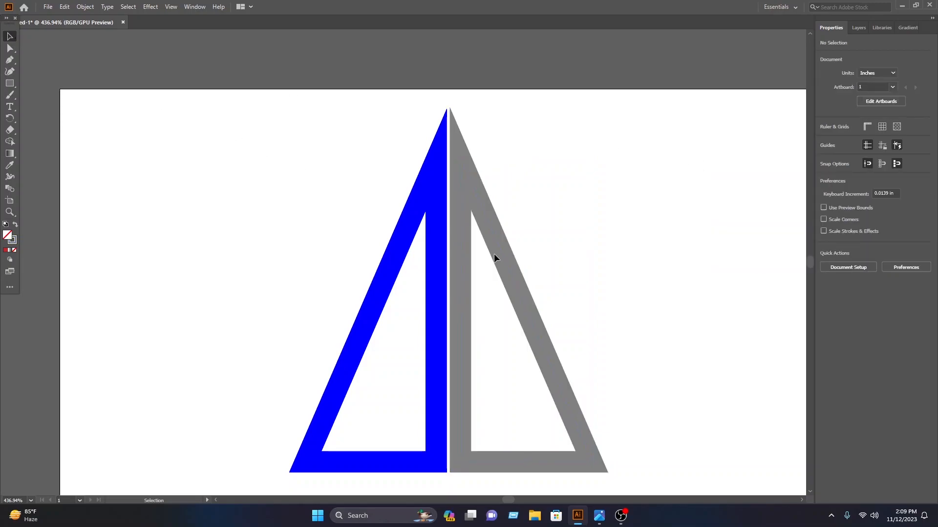
# Change the stroke colour of the triangle's left half to the near-black R=26 G=26 B=26 swatch and deselect it
pyautogui.click(409, 214)
pyautogui.click(824, 148)
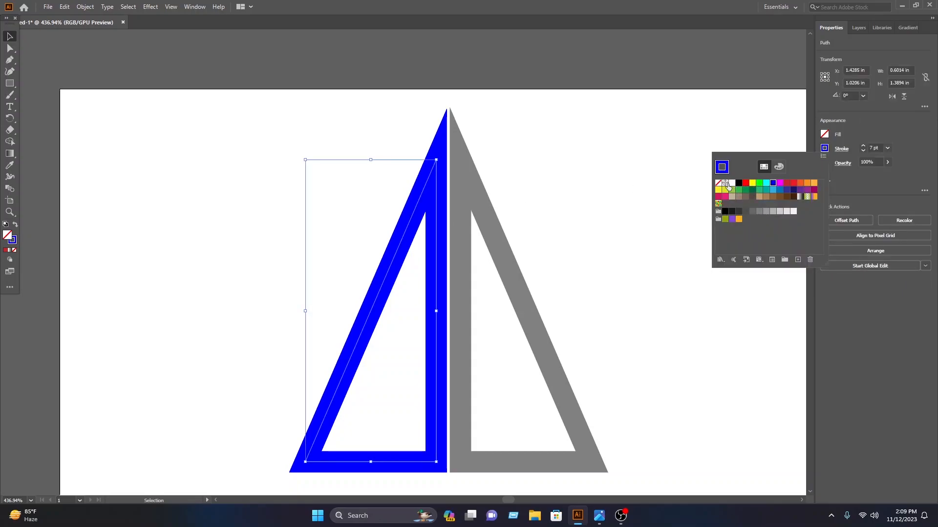
pyautogui.click(737, 212)
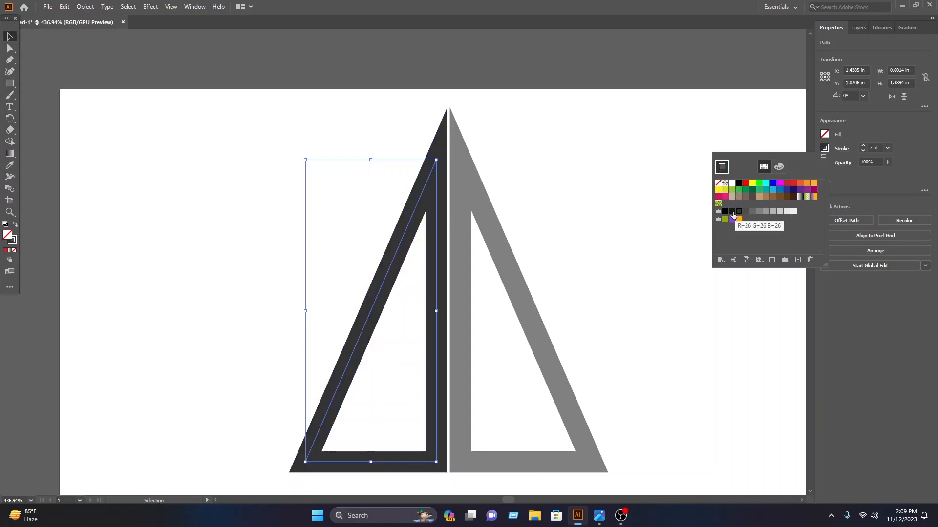
pyautogui.click(732, 213)
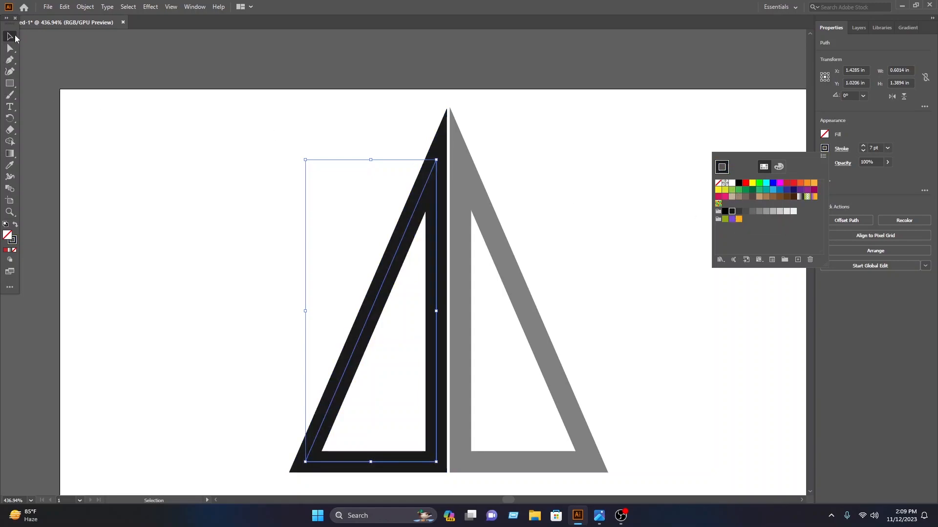
pyautogui.click(14, 41)
pyautogui.click(495, 311)
# Fill the triangle's right half with the pure red swatch and deselect it
pyautogui.click(478, 200)
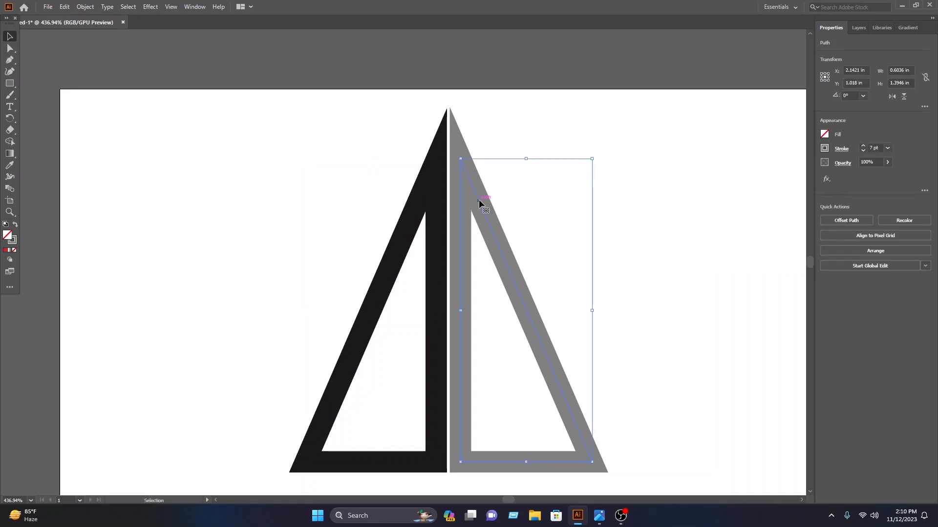
pyautogui.click(824, 134)
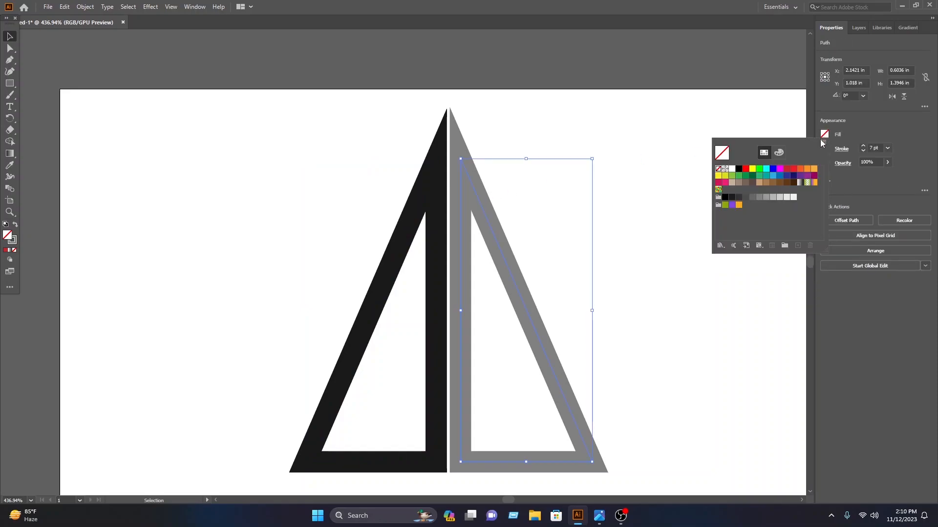
pyautogui.click(744, 169)
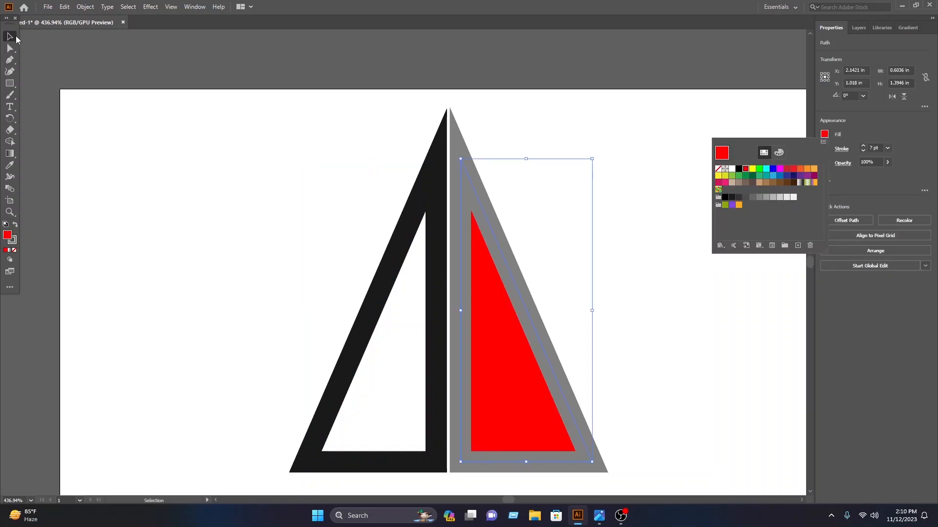
pyautogui.click(156, 146)
# Draw a narrow upright rectangle about 0.08 by 0.65 in over the triangle's left half and remove its stroke
pyautogui.click(15, 85)
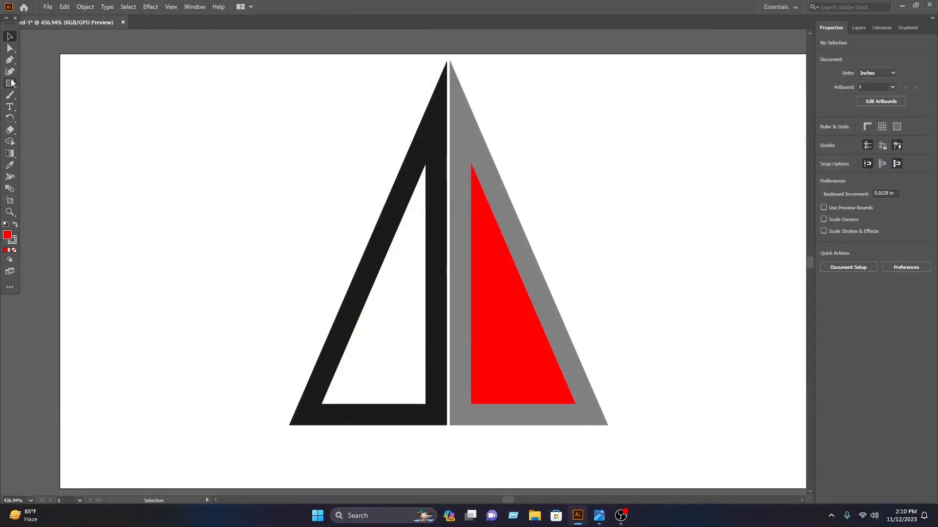
pyautogui.moveTo(348, 307)
pyautogui.mouseDown()
pyautogui.moveTo(383, 366)
pyautogui.moveTo(418, 397)
pyautogui.moveTo(366, 412)
pyautogui.moveTo(366, 448)
pyautogui.mouseUp()
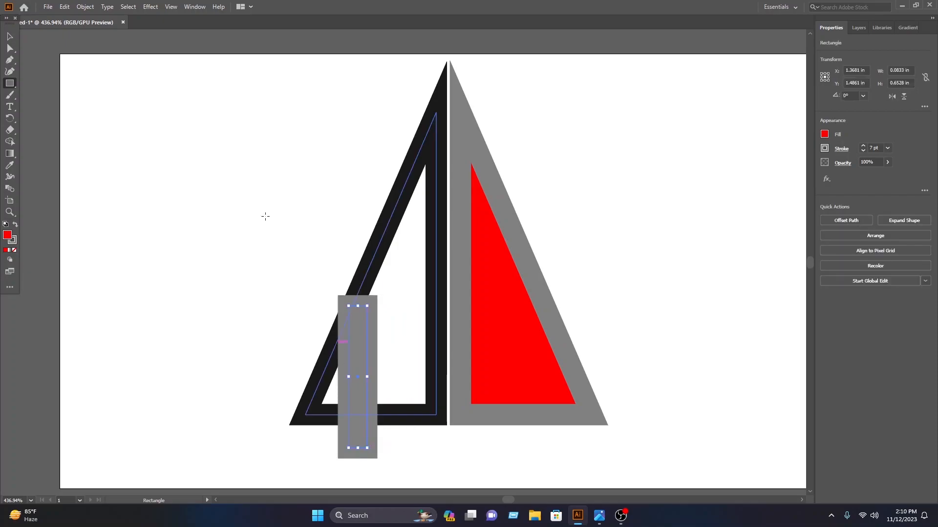
pyautogui.click(824, 148)
pyautogui.click(717, 183)
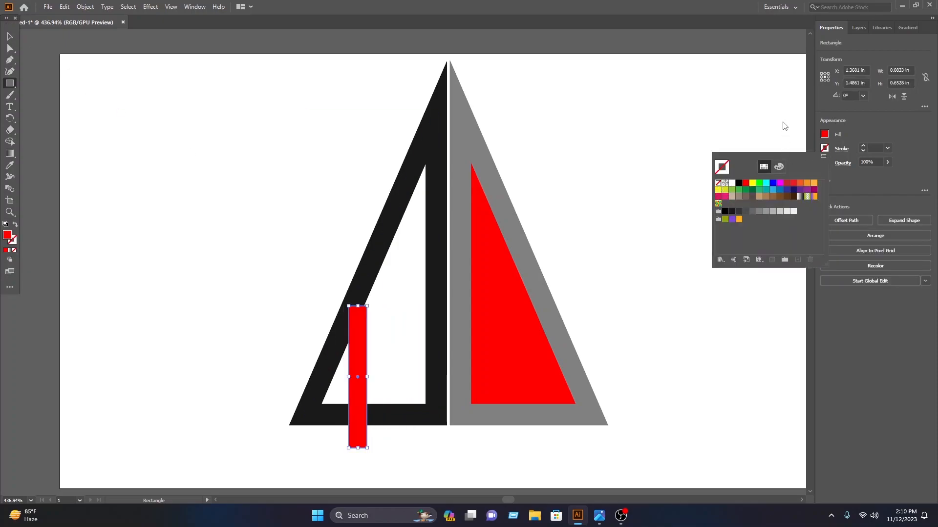
# Rotate the red rectangle about 40° and place it as a diagonal stripe running down to the left half's inner bottom corner
pyautogui.click(5, 39)
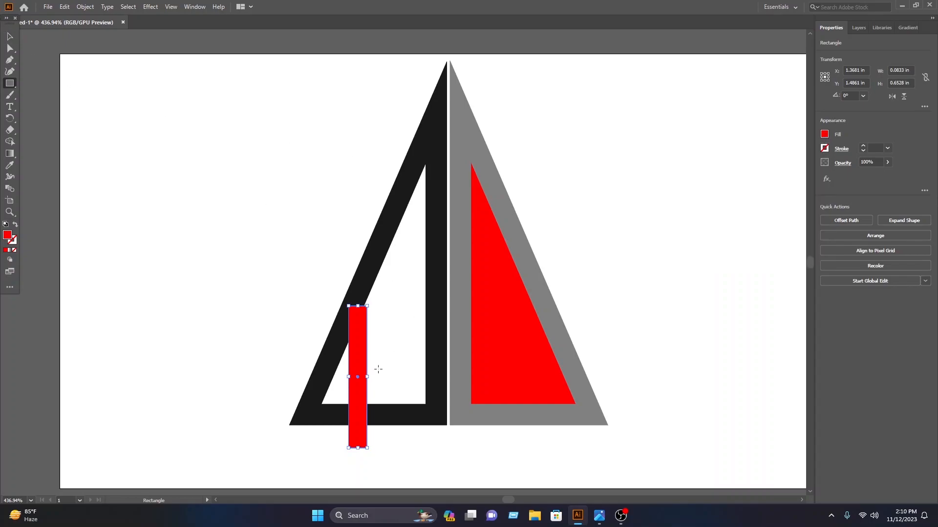
pyautogui.click(9, 40)
pyautogui.moveTo(355, 342); pyautogui.dragTo(354, 329)
pyautogui.moveTo(369, 361); pyautogui.dragTo(396, 367)
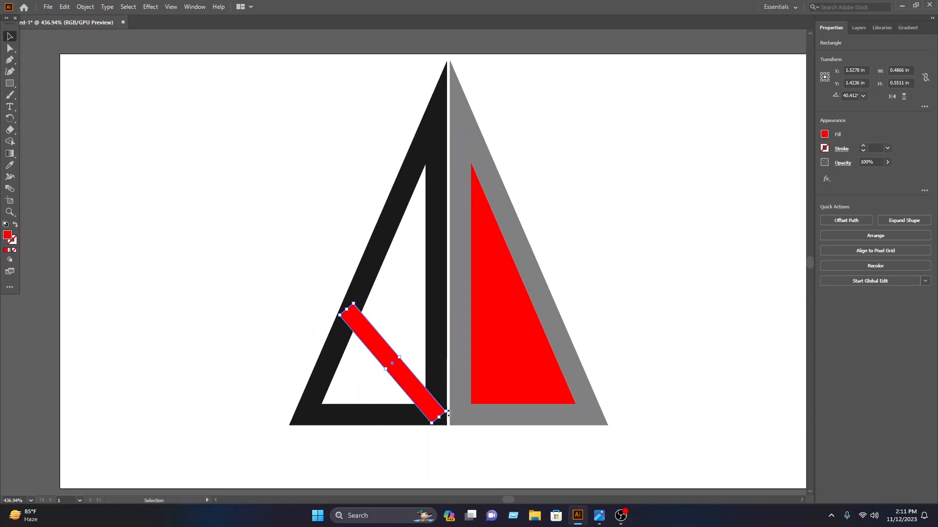
# Send the diagonal red stripe to the back, behind the black outline, and deselect it
pyautogui.rightClick(371, 348)
pyautogui.moveTo(421, 295)
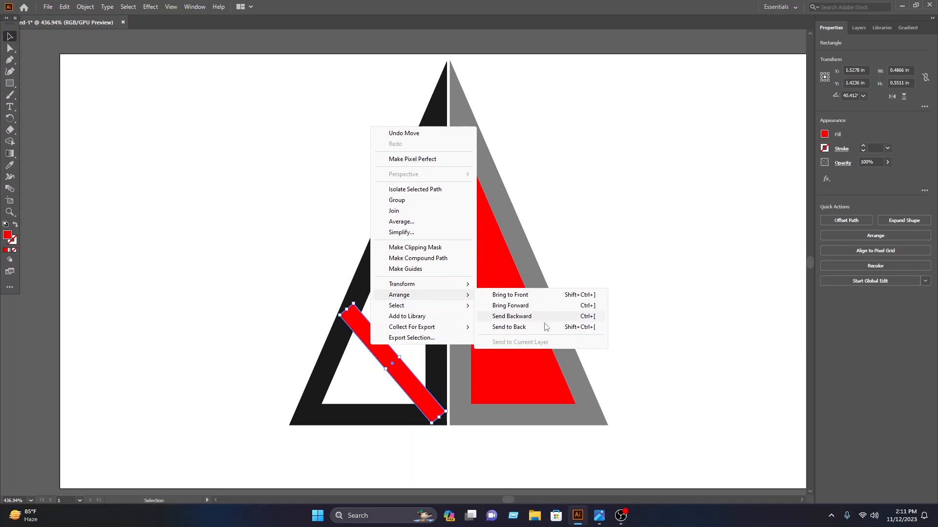
pyautogui.click(508, 327)
pyautogui.click(654, 297)
# Shorten the red stripe slightly and nudge it left so both ends stay hidden behind the black outline
pyautogui.click(371, 342)
pyautogui.moveTo(354, 316); pyautogui.dragTo(377, 297)
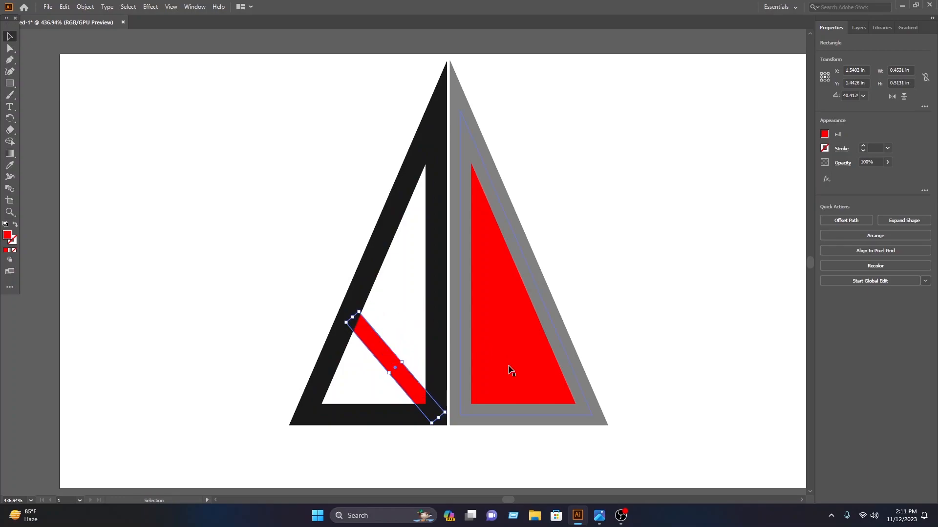
pyautogui.press('Left')
pyautogui.press('Left')
pyautogui.click(685, 272)
# Duplicate the red stripe above the original and shorten the copy to fit within the black outline
pyautogui.click(406, 380)
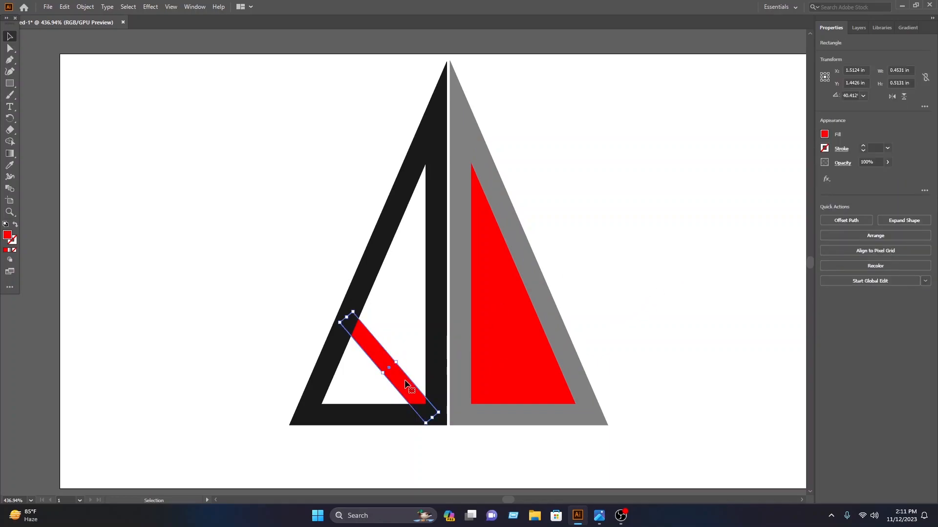
pyautogui.moveTo(409, 391); pyautogui.dragTo(415, 354)
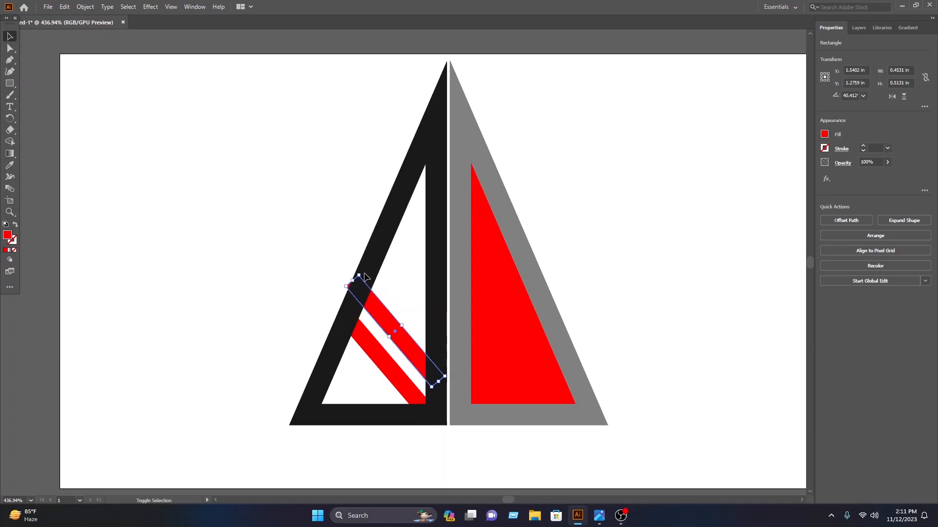
pyautogui.moveTo(359, 274); pyautogui.dragTo(360, 279)
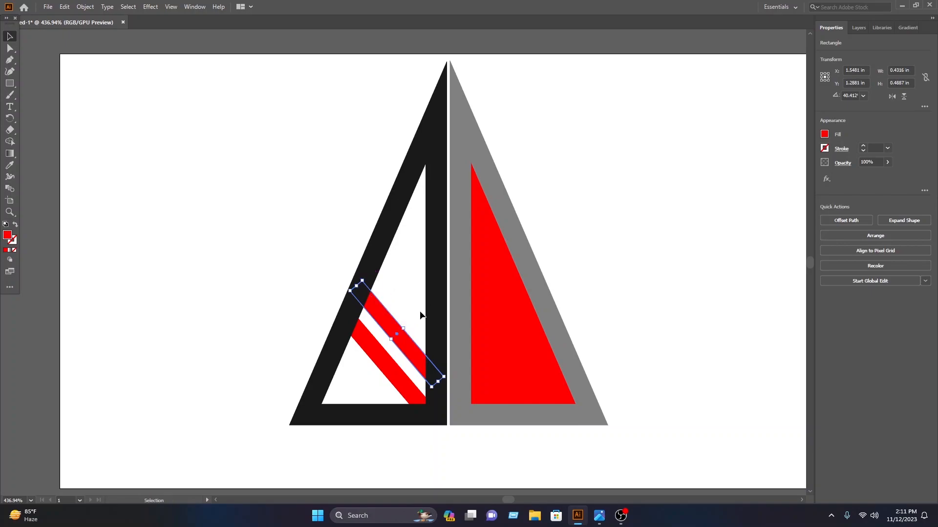
# Duplicate the second stripe upward as a third, nudge it left and shorten it to stay within the black outline
pyautogui.moveTo(407, 349); pyautogui.dragTo(423, 310)
pyautogui.moveTo(377, 242); pyautogui.dragTo(381, 247)
pyautogui.press('Left')
pyautogui.press('Left')
pyautogui.press('Left')
pyautogui.press('Left')
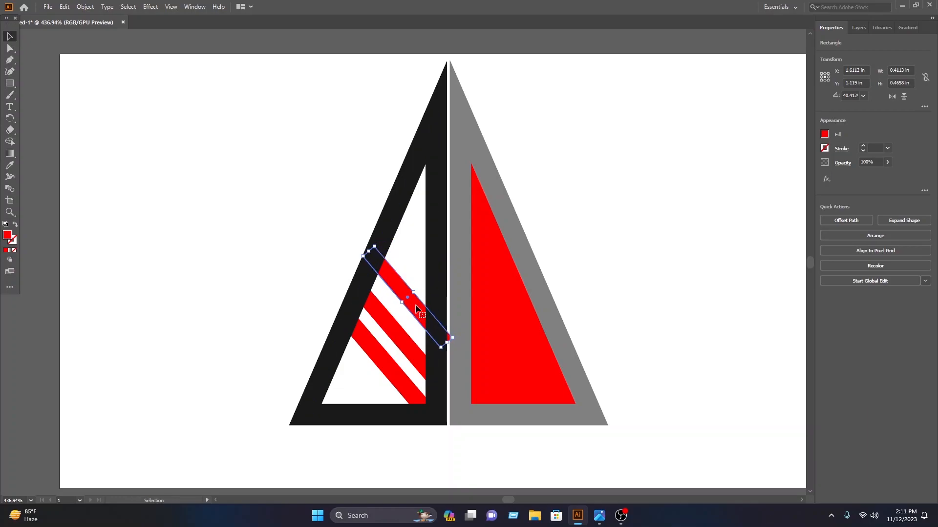
pyautogui.press('Left')
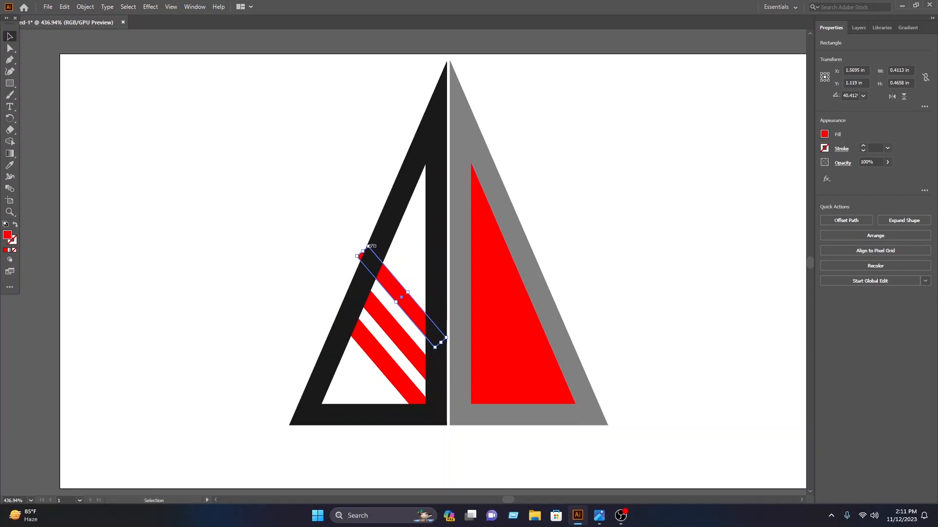
pyautogui.moveTo(370, 247); pyautogui.dragTo(371, 254)
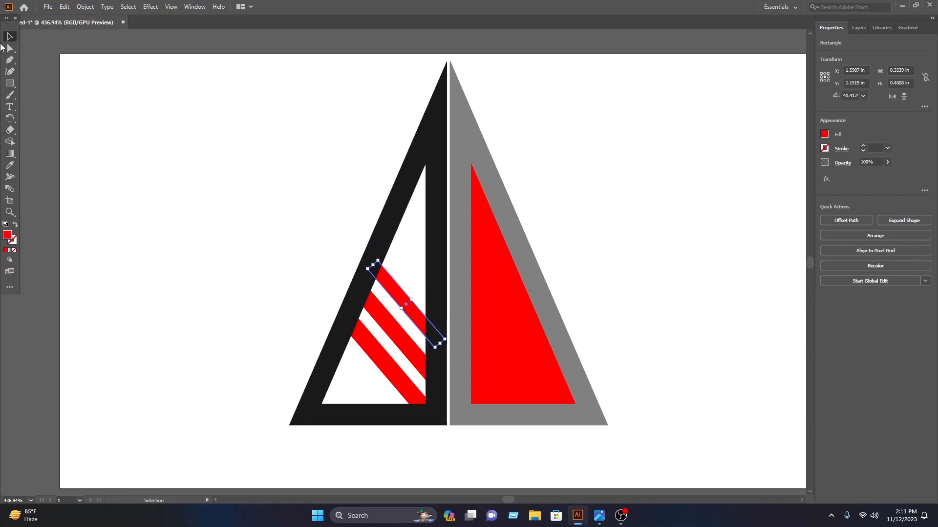
# Duplicate the third stripe upward to add a shorter fourth red stripe, and deselect it
pyautogui.click(319, 200)
pyautogui.moveTo(408, 313); pyautogui.dragTo(415, 283)
pyautogui.click(593, 378)
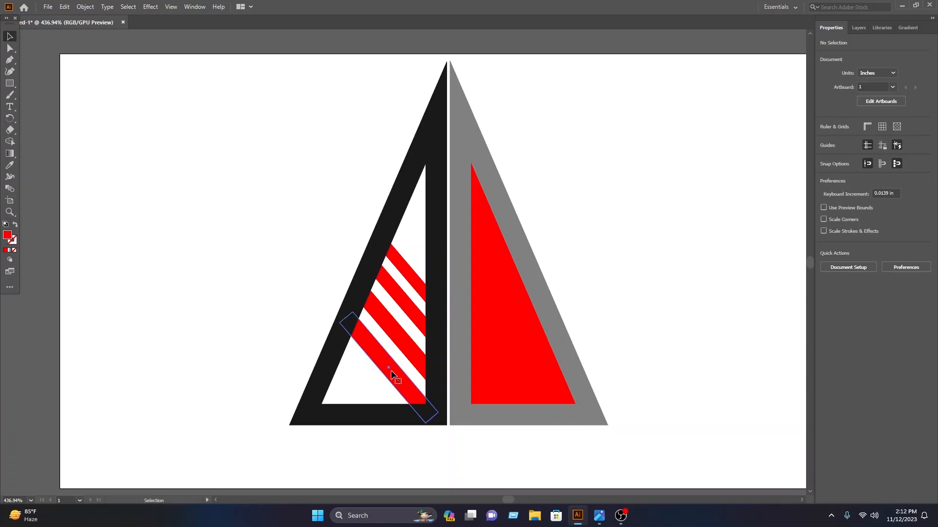
# Duplicate the lowest stripe toward the left half's bottom-left corner, shorten the copy and shift it up behind the outline
pyautogui.moveTo(391, 372); pyautogui.dragTo(358, 387)
pyautogui.moveTo(313, 334); pyautogui.dragTo(340, 366)
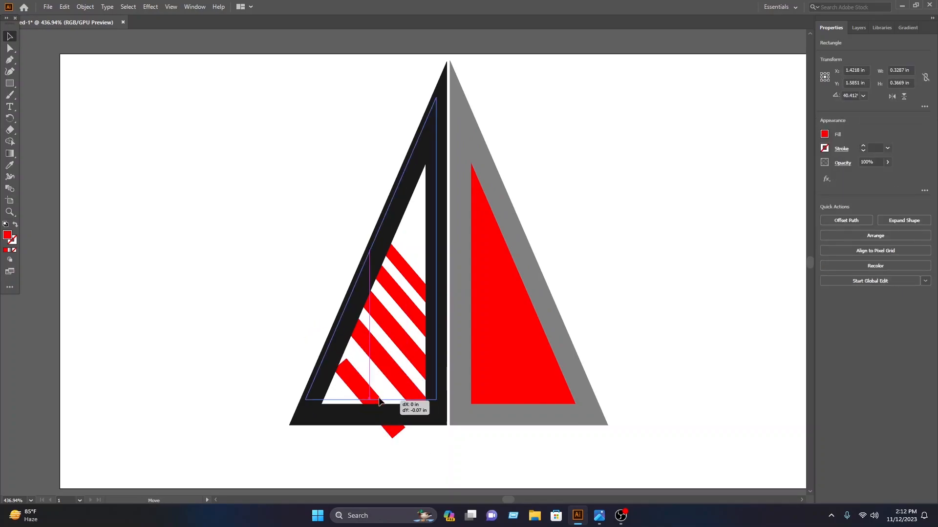
pyautogui.scroll(-5, 440, 269)
pyautogui.scroll(5, 667, 267)
pyautogui.click(667, 267)
pyautogui.moveTo(358, 401); pyautogui.dragTo(349, 380)
pyautogui.click(680, 350)
# Duplicate the topmost stripe upward once more, shorten the copy to fit the narrowing triangle and deselect it
pyautogui.click(421, 293)
pyautogui.moveTo(421, 293); pyautogui.dragTo(430, 262)
pyautogui.moveTo(394, 208); pyautogui.dragTo(400, 224)
pyautogui.click(602, 431)
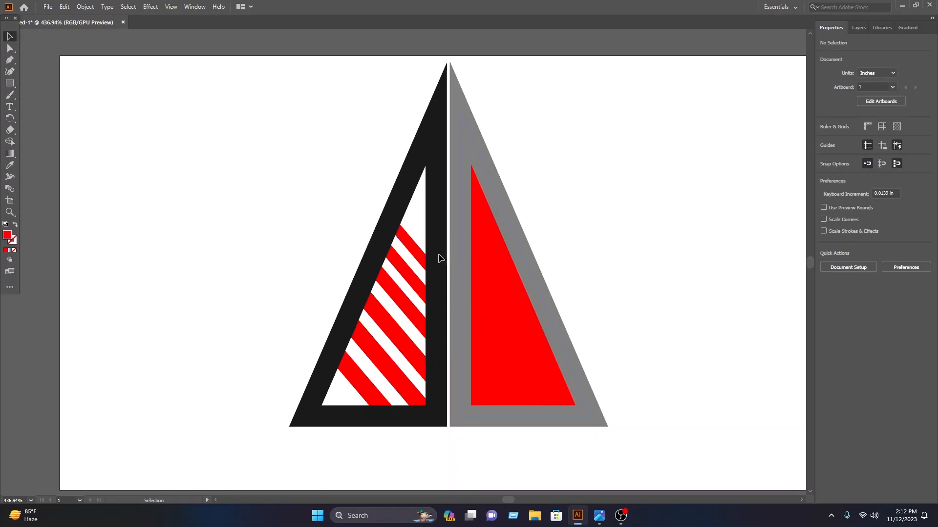
# Change the topmost stripe's fill to a bright blue in the Color Picker and deselect it
pyautogui.click(426, 267)
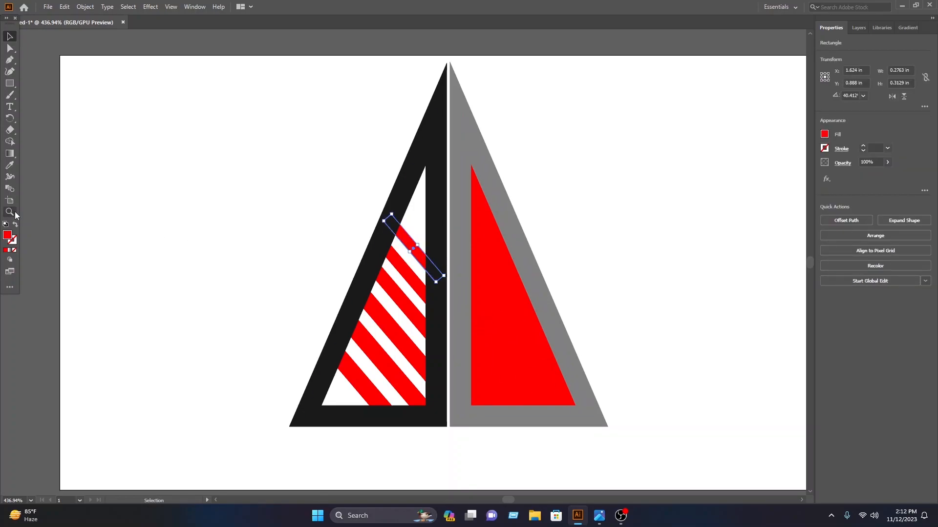
pyautogui.doubleClick(7, 237)
pyautogui.click(254, 328)
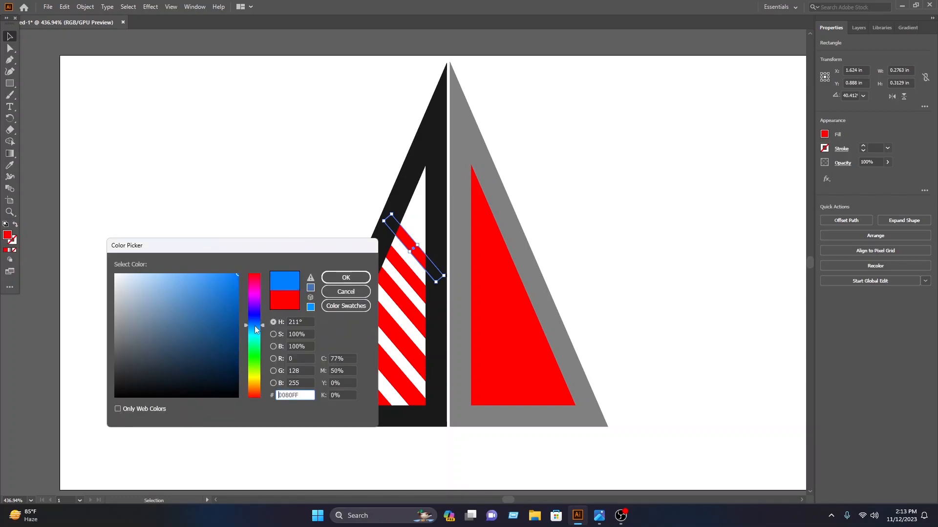
pyautogui.click(346, 278)
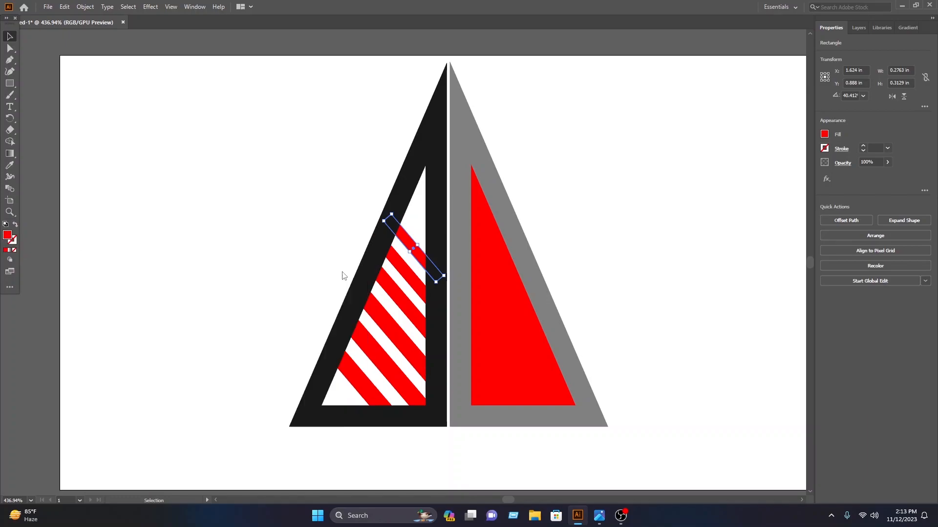
pyautogui.click(329, 262)
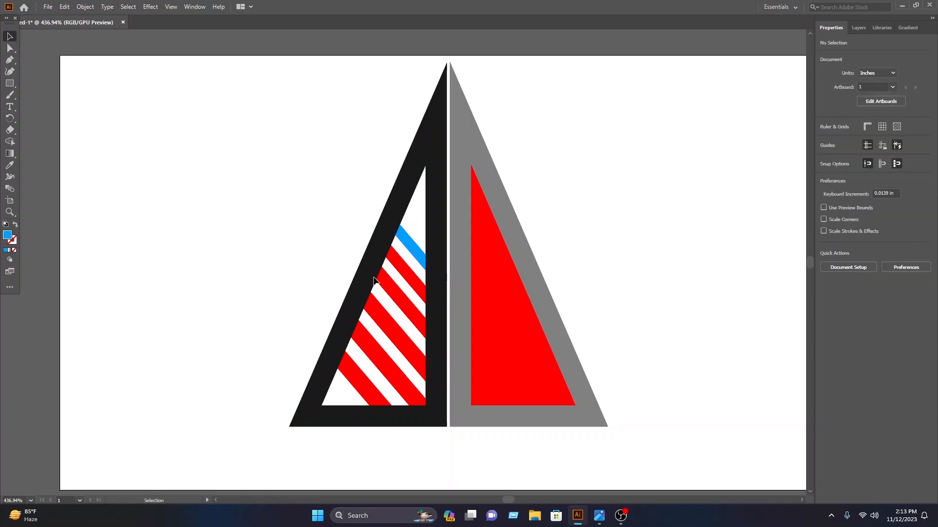
# Copy the topmost stripe's blue fill onto the second and third stripes from the top with the Eyedropper
pyautogui.click(429, 295)
pyautogui.click(9, 167)
pyautogui.click(411, 246)
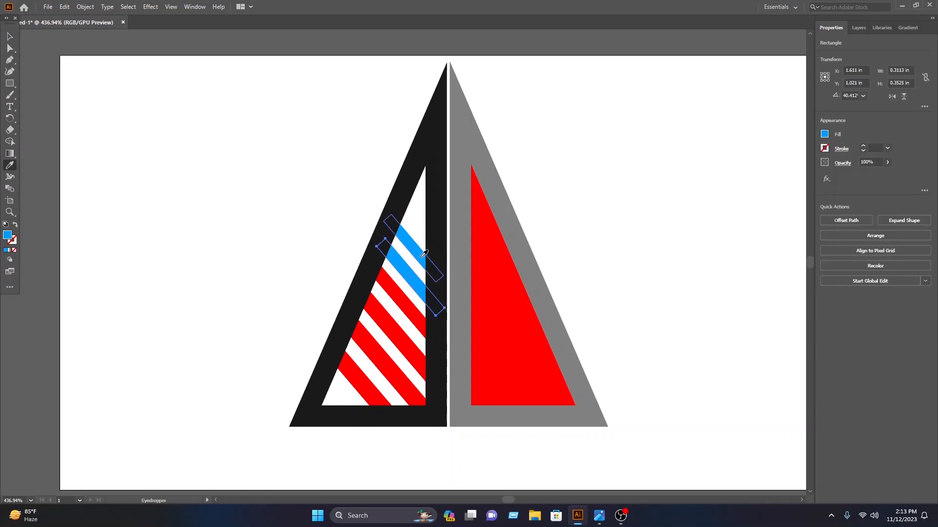
pyautogui.click(9, 36)
pyautogui.click(403, 300)
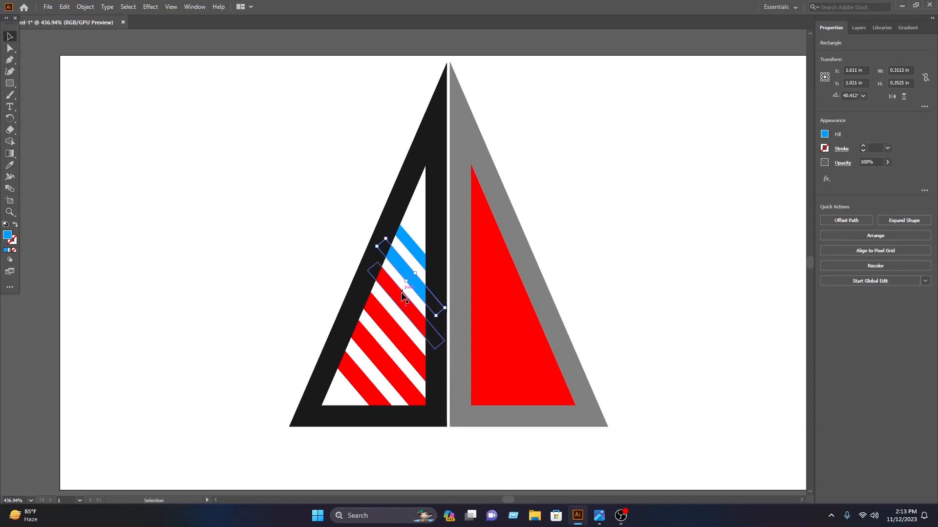
pyautogui.click(10, 166)
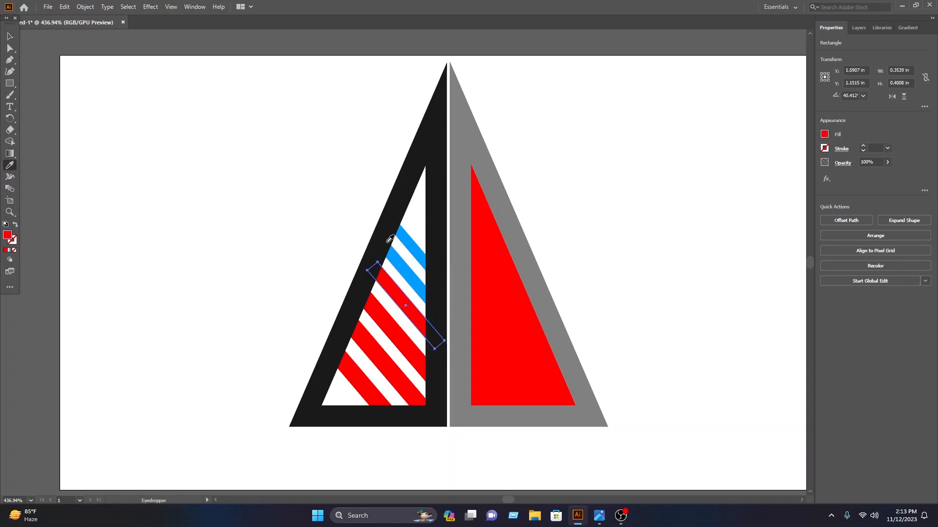
pyautogui.click(419, 243)
pyautogui.click(9, 37)
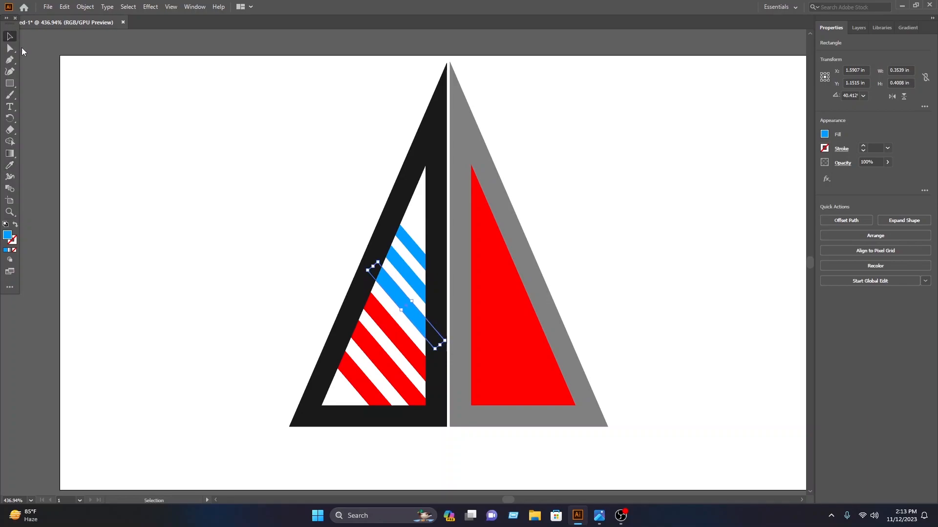
# Recolour the fourth and fifth stripes from the top by sampling the blue of the topmost stripe
pyautogui.click(393, 332)
pyautogui.click(9, 166)
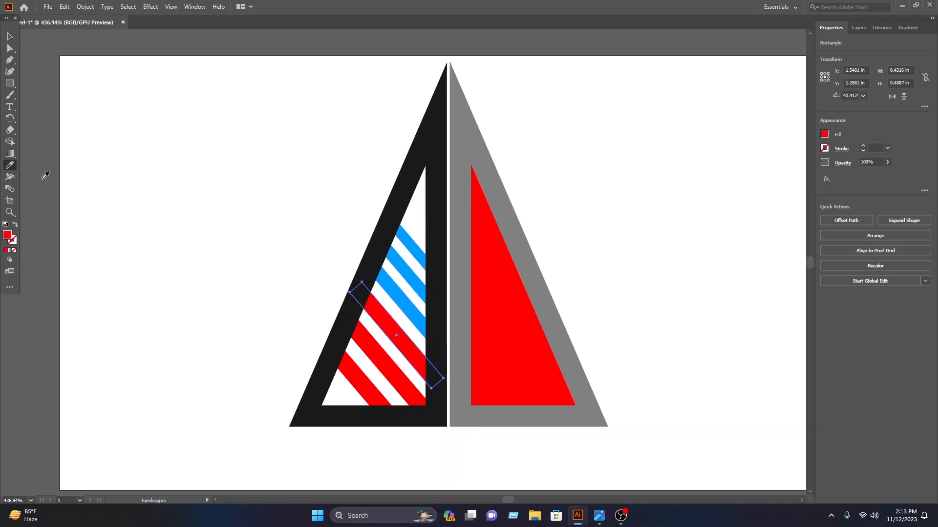
pyautogui.click(422, 266)
pyautogui.click(9, 36)
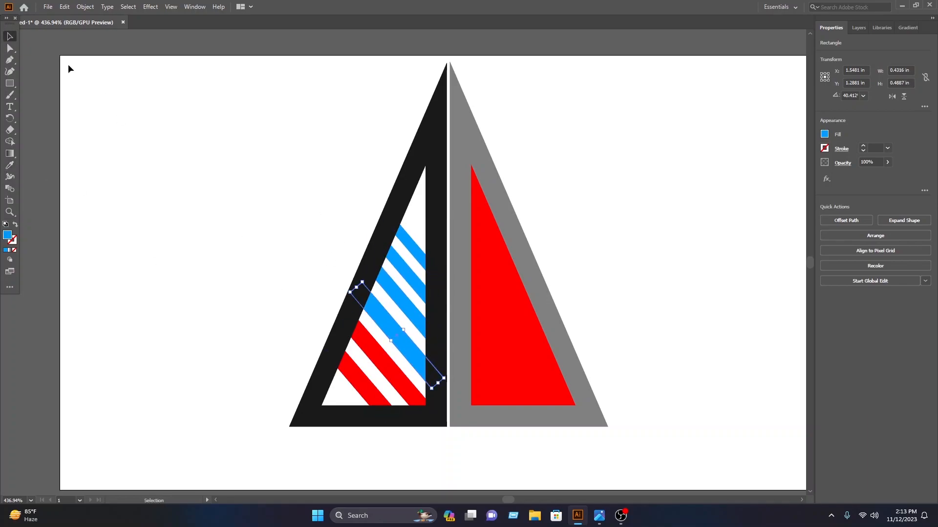
pyautogui.click(203, 136)
pyautogui.click(377, 371)
pyautogui.click(10, 166)
pyautogui.click(413, 236)
pyautogui.press('v')
pyautogui.hotkey('ctrl', 'shift', 'a')
# Apply the sampled blue fill to the last red stripe in the bottom-left corner and deselect it
pyautogui.click(364, 381)
pyautogui.click(10, 166)
pyautogui.click(414, 249)
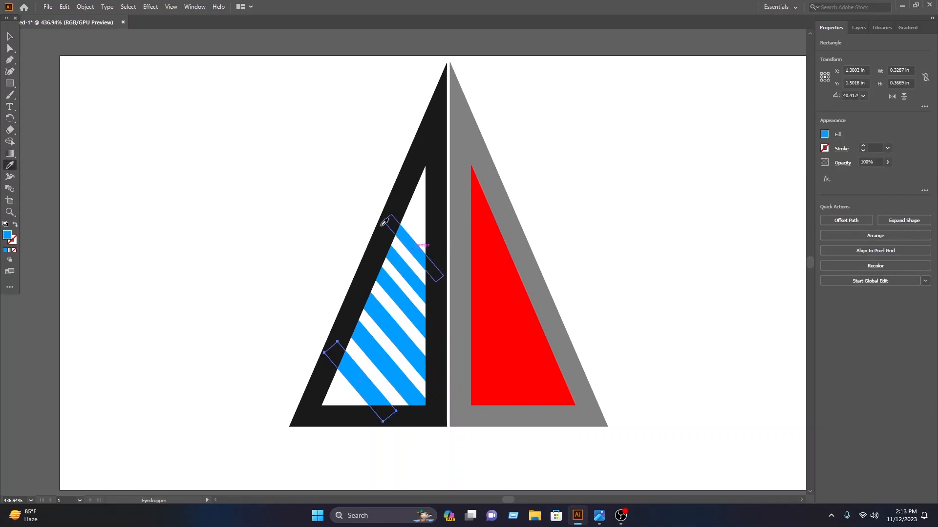
pyautogui.click(9, 36)
pyautogui.click(204, 129)
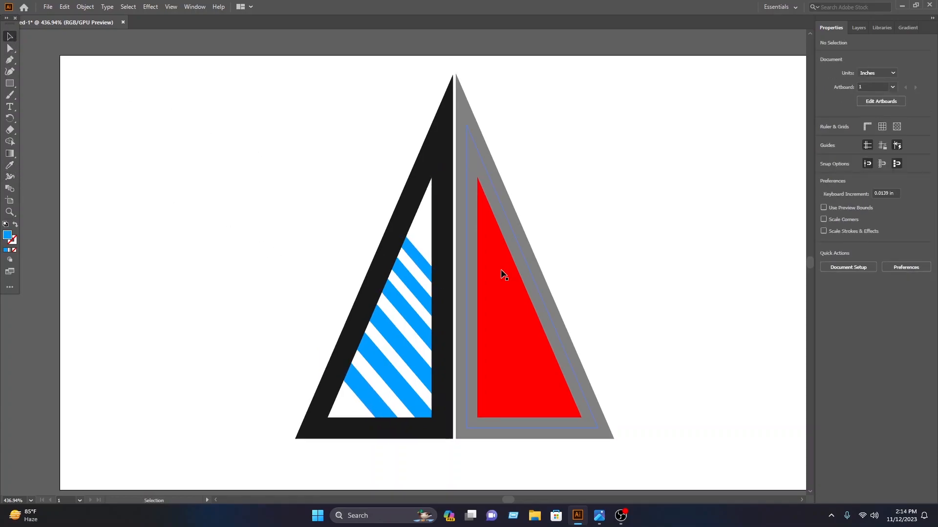
# Replace the red fill of the triangle's right half with a white-to-black linear gradient
pyautogui.click(502, 275)
pyautogui.click(10, 153)
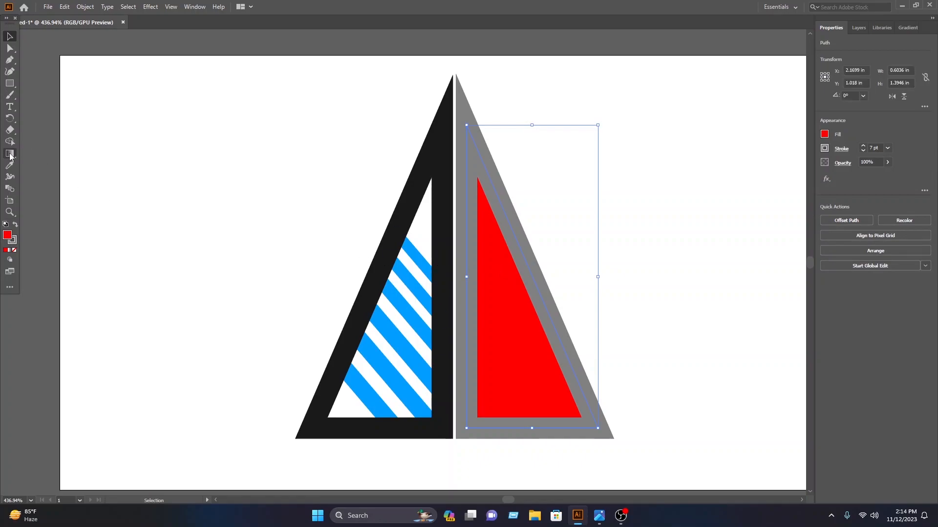
pyautogui.click(511, 337)
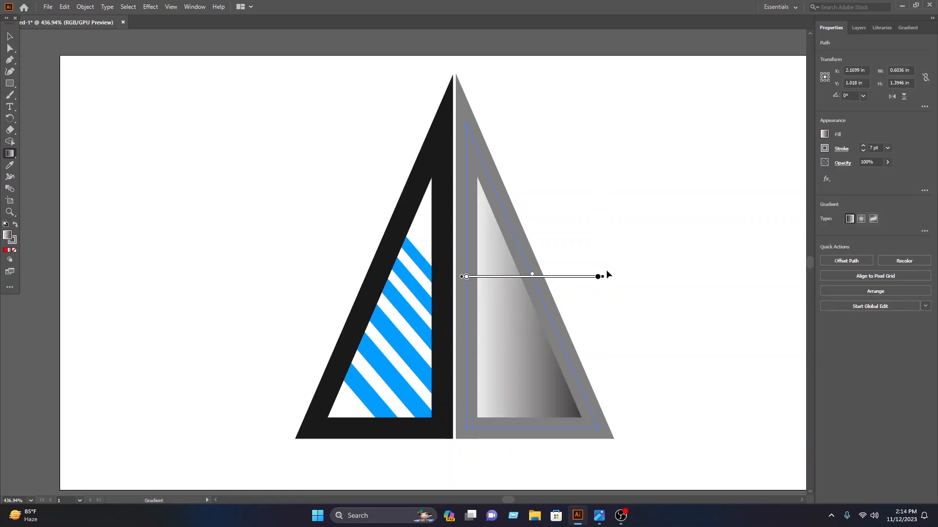
# Redirect the right half's linear gradient to run steeply downward and shift it up so it ends near the triangle's base
pyautogui.moveTo(470, 273)
pyautogui.mouseDown()
pyautogui.moveTo(550, 381)
pyautogui.moveTo(520, 397)
pyautogui.moveTo(549, 471)
pyautogui.mouseUp()
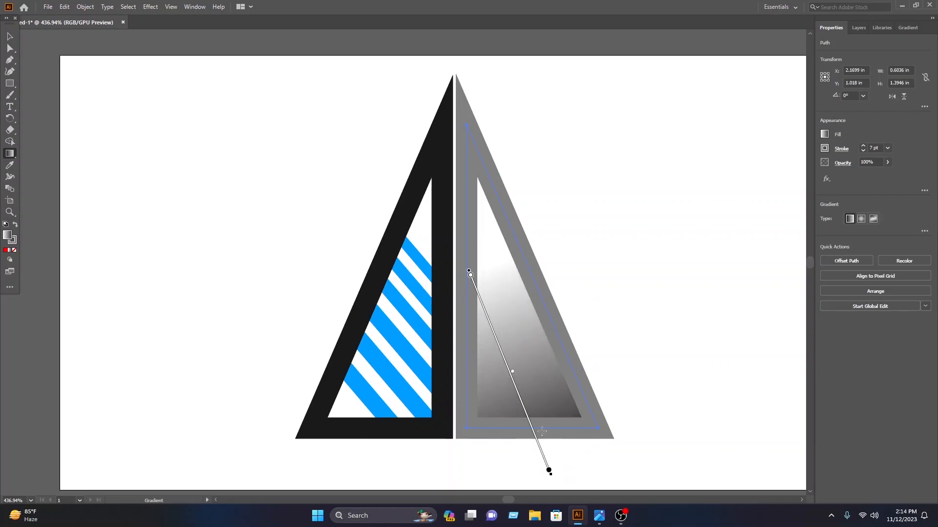
pyautogui.moveTo(537, 438); pyautogui.dragTo(508, 364)
# Recolour the gradient's black end stop as blue with RGB values 0, 118, 255
pyautogui.click(519, 397)
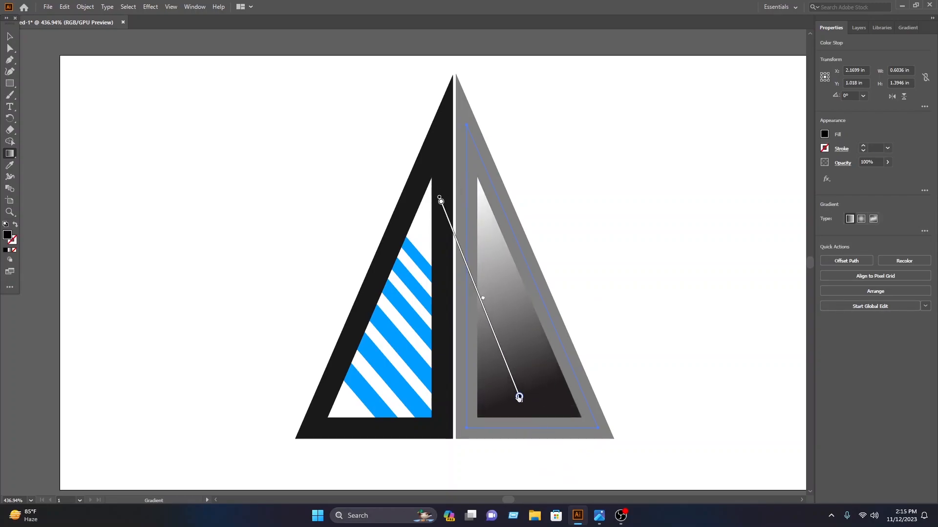
pyautogui.click(824, 134)
pyautogui.click(762, 154)
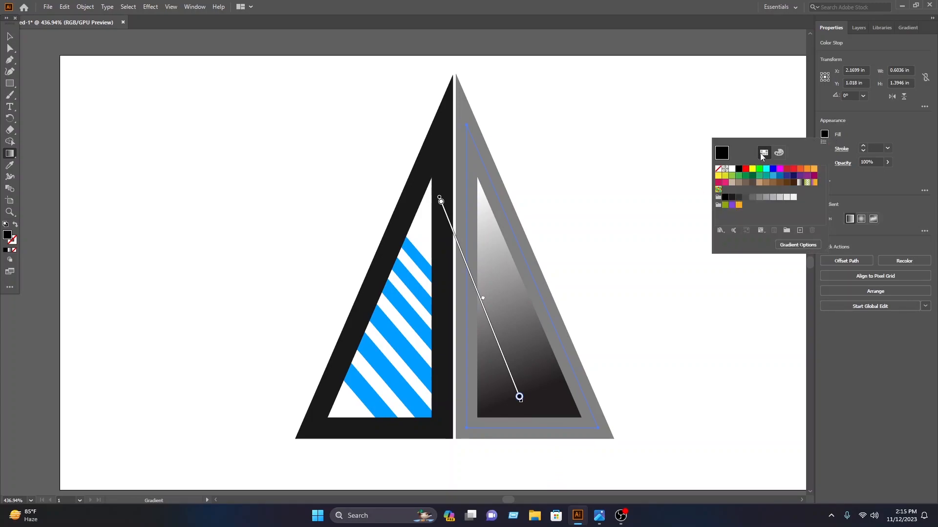
pyautogui.click(772, 169)
pyautogui.click(779, 154)
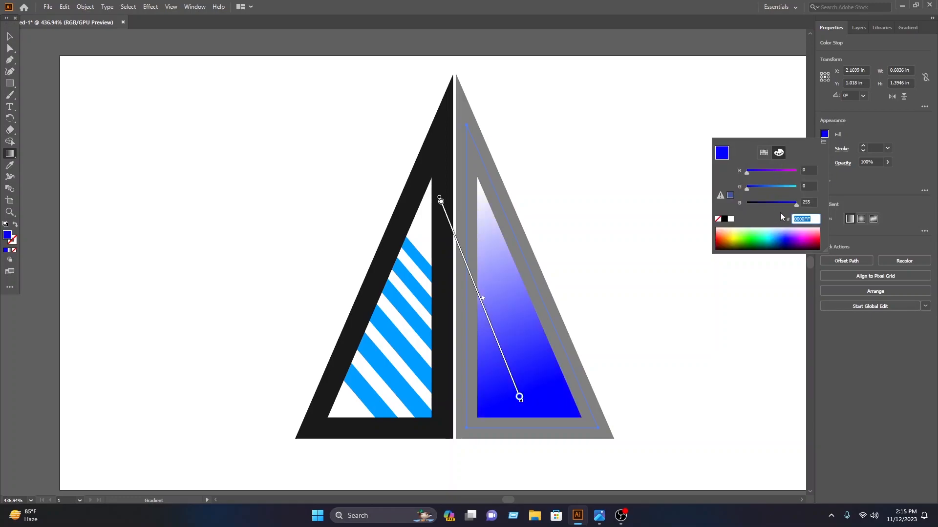
pyautogui.moveTo(746, 189); pyautogui.dragTo(770, 189)
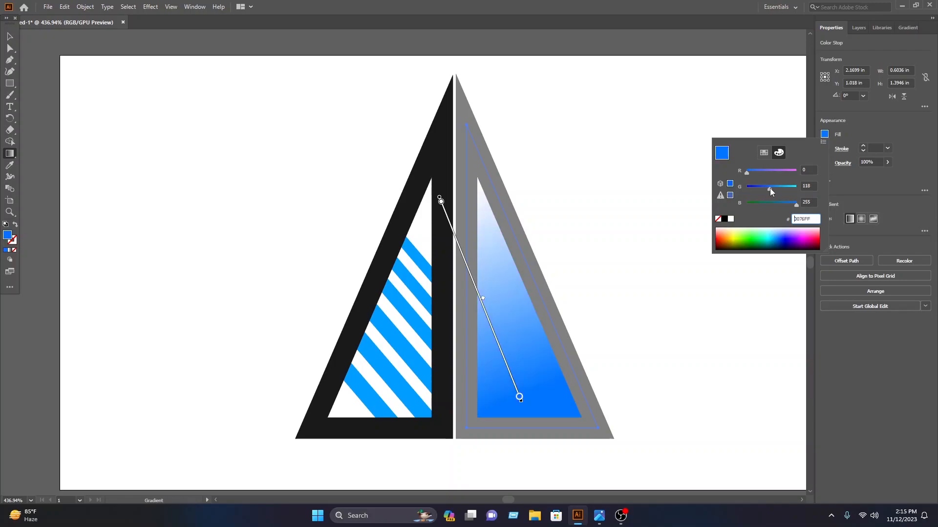
# Slide the gradient's white stop slightly down towards the blue end and deselect the artwork
pyautogui.click(441, 202)
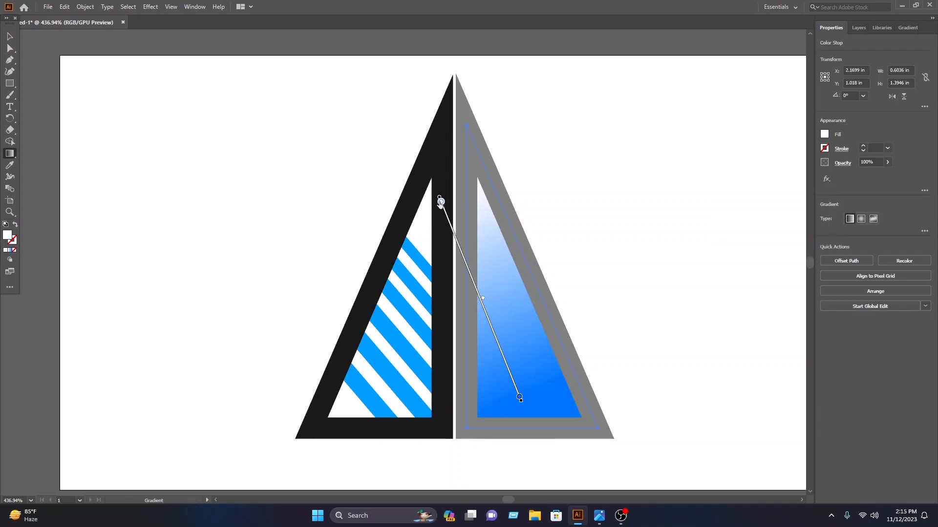
pyautogui.click(10, 36)
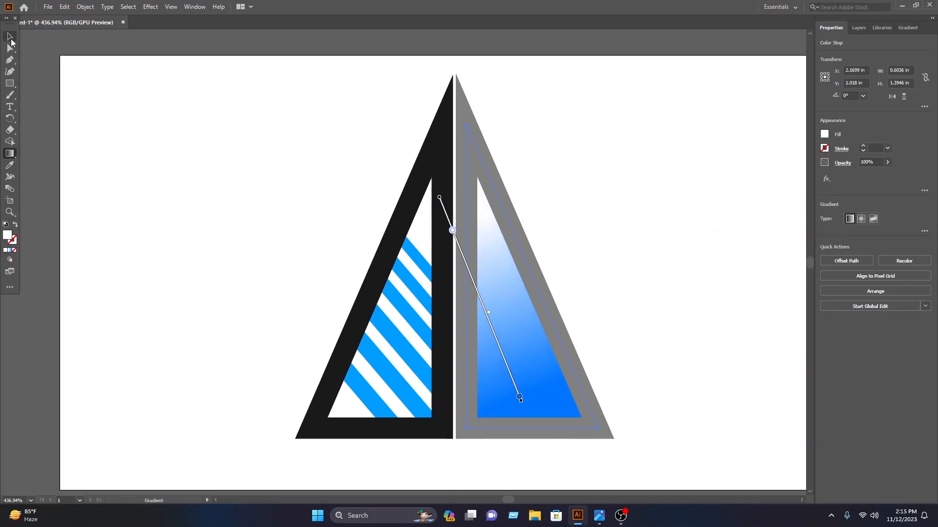
pyautogui.click(218, 121)
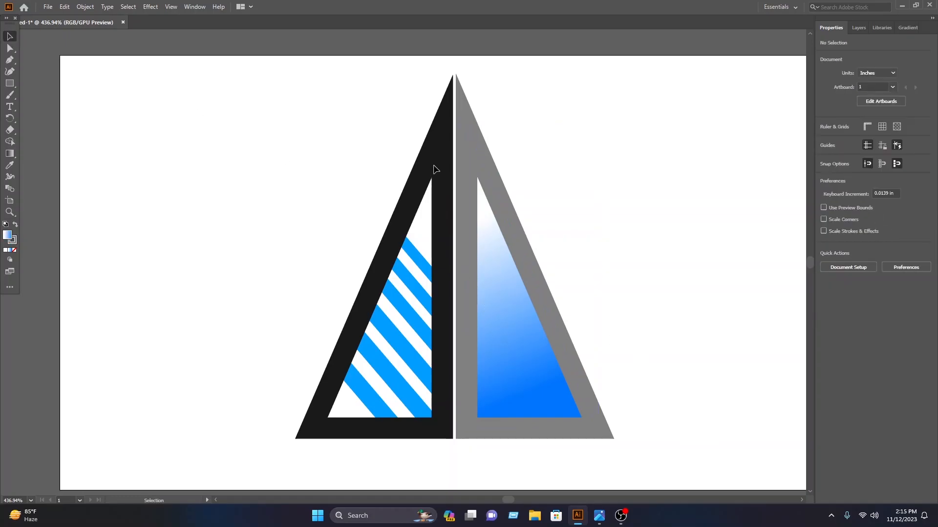
# Export the logo to the Desktop as a PNG file named gg
pyautogui.click(48, 6)
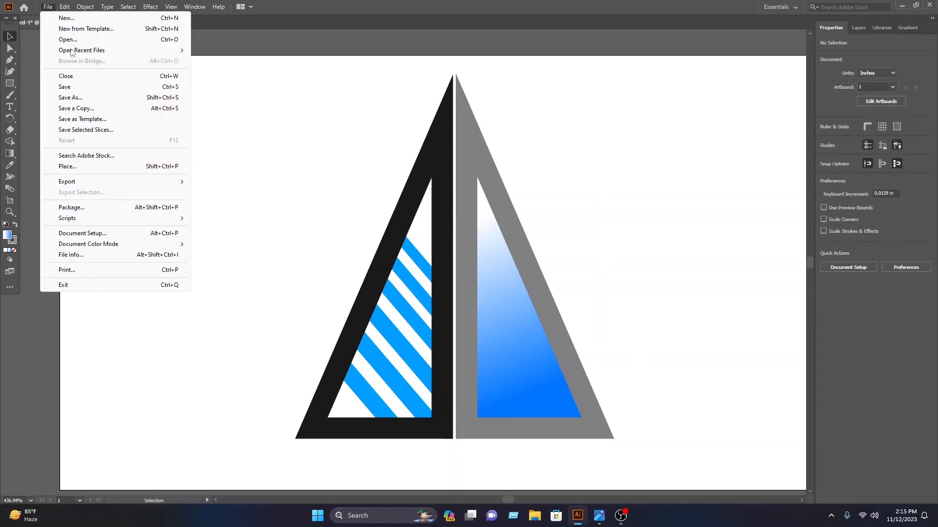
pyautogui.moveTo(74, 187)
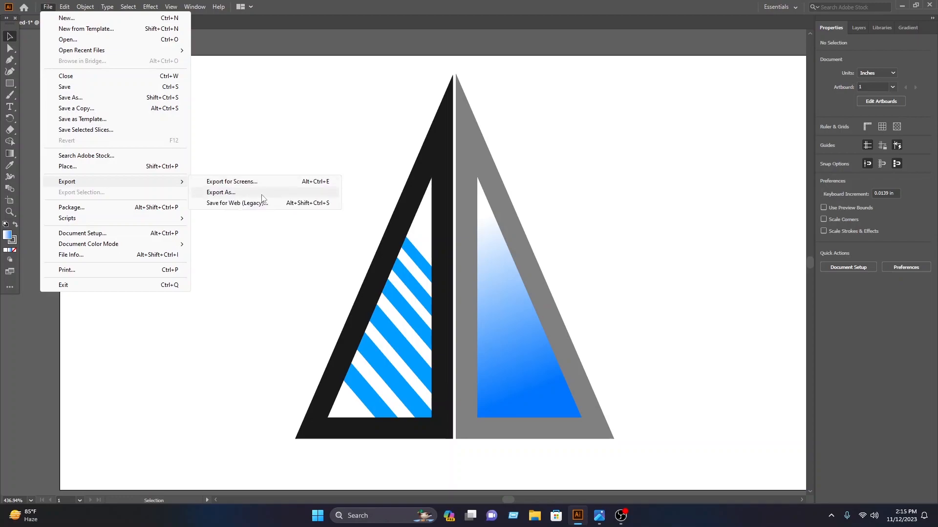
pyautogui.click(231, 193)
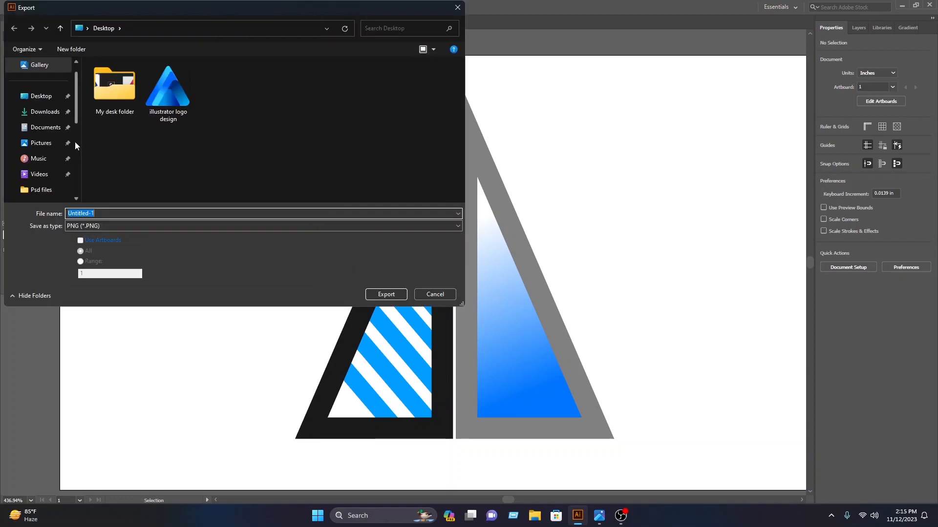
pyautogui.write('gg')
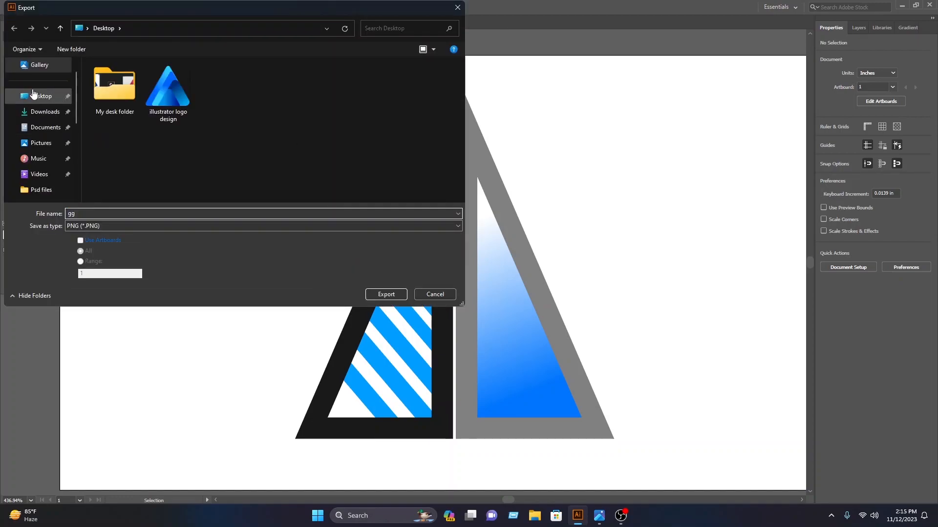
pyautogui.click(33, 96)
pyautogui.click(154, 226)
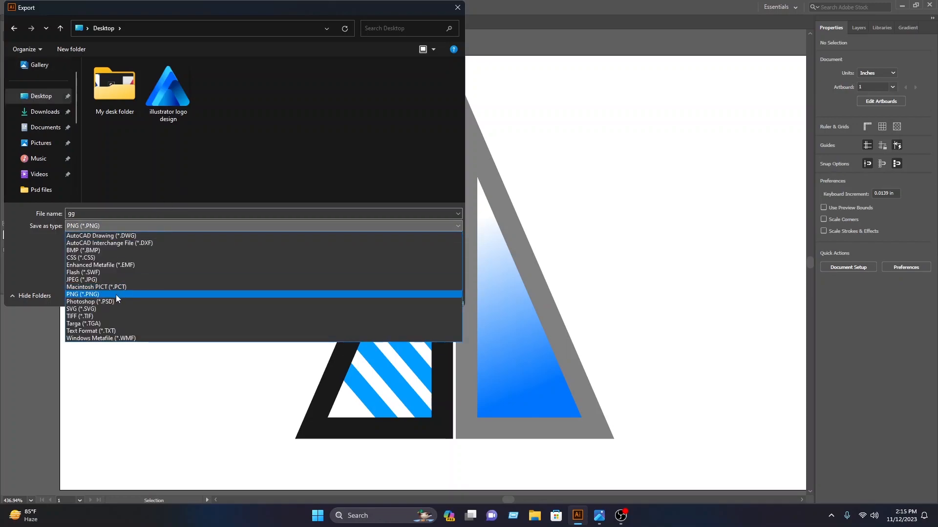
pyautogui.click(116, 295)
pyautogui.click(395, 295)
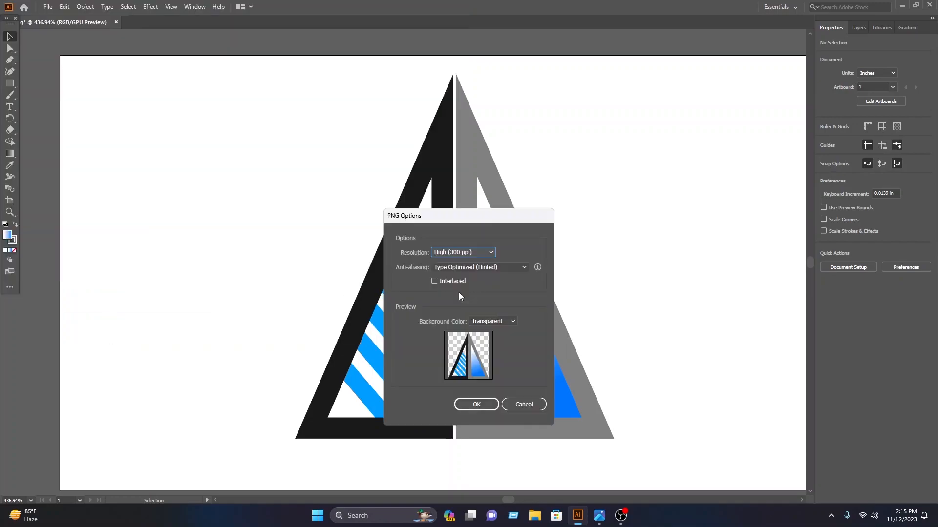
# Set the PNG options to High (300 ppi) resolution with a transparent background and complete the export
pyautogui.click(461, 251)
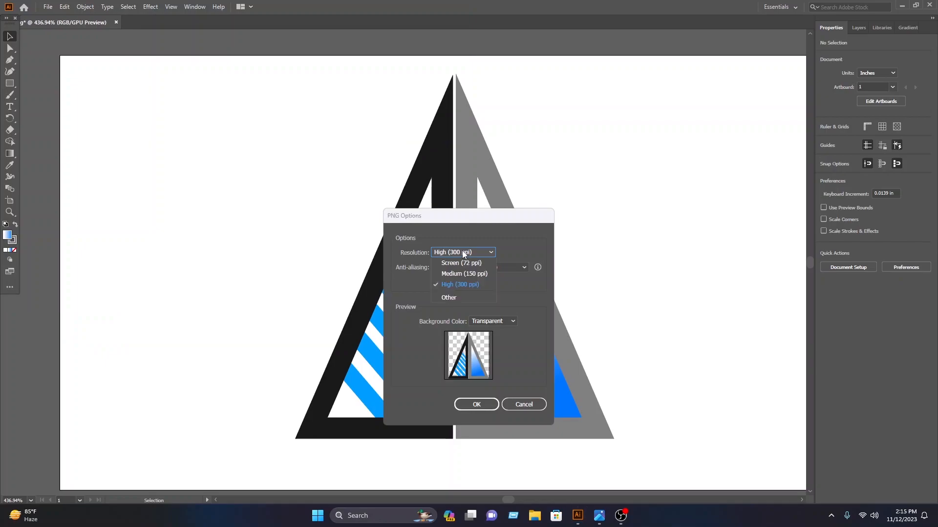
pyautogui.click(473, 283)
pyautogui.click(486, 320)
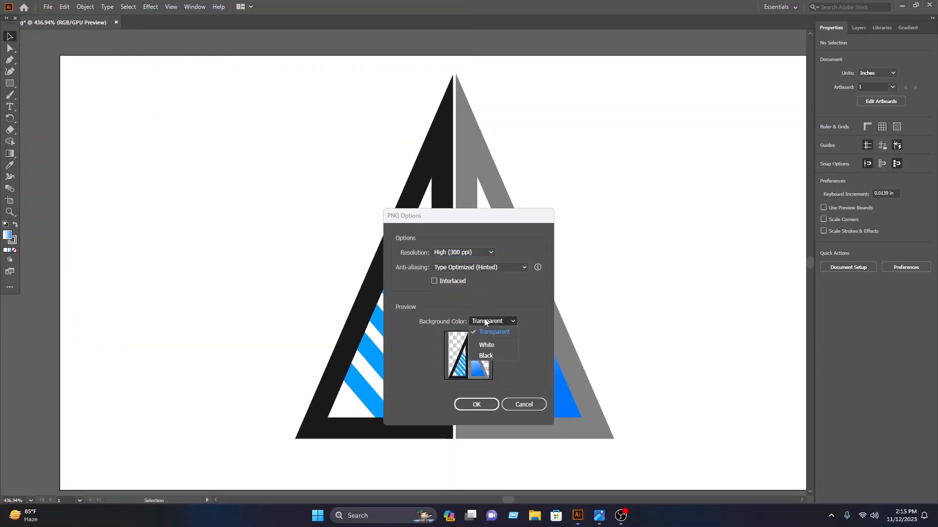
pyautogui.click(487, 331)
pyautogui.click(478, 405)
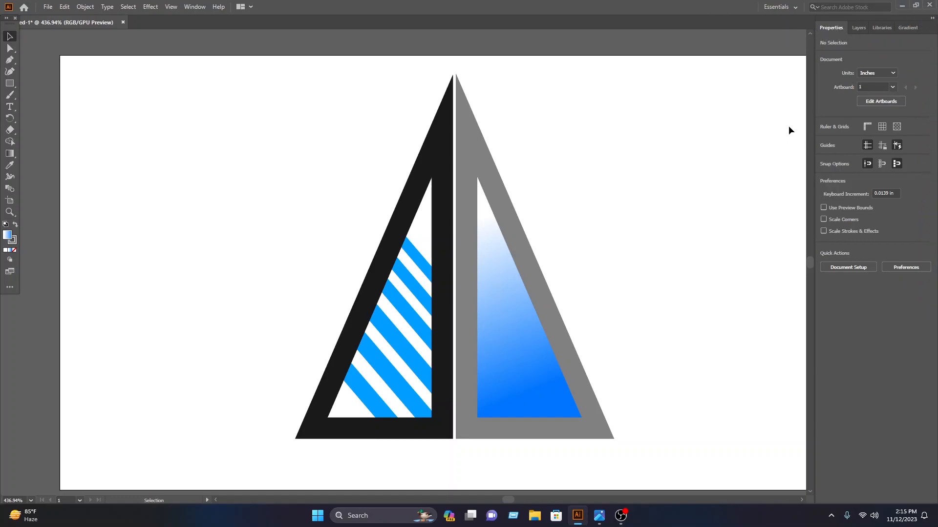
# Switch to Photoshop, open the design smart object of Mockup on panel wall.psd, and delete its existing triangle logo layer
pyautogui.click(902, 6)
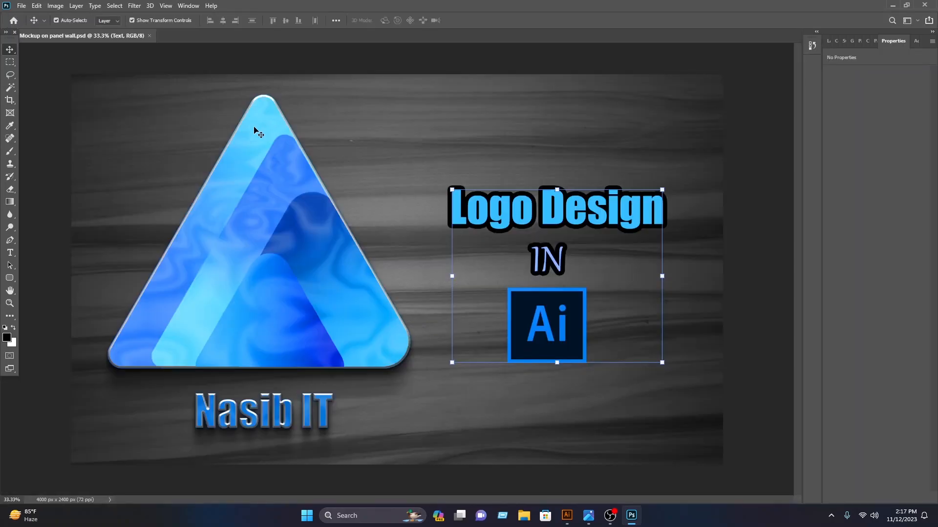
pyautogui.click(829, 42)
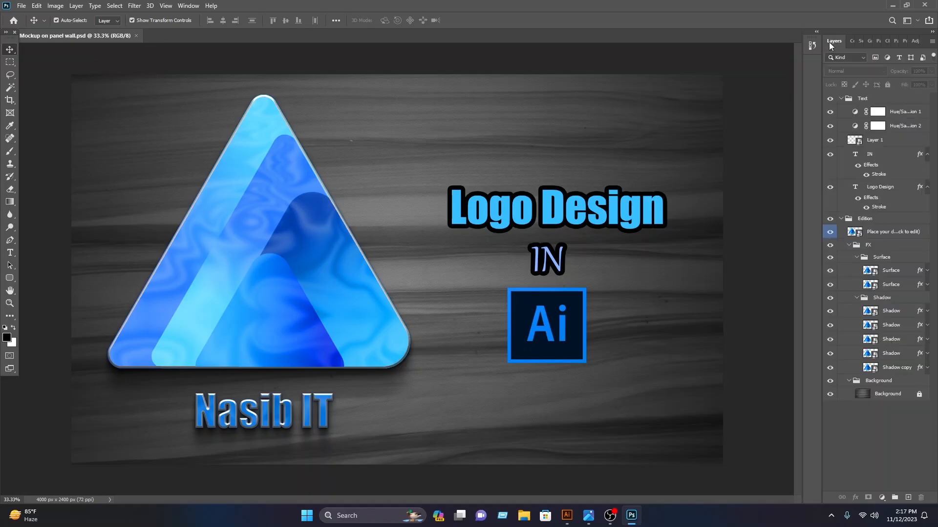
pyautogui.doubleClick(859, 234)
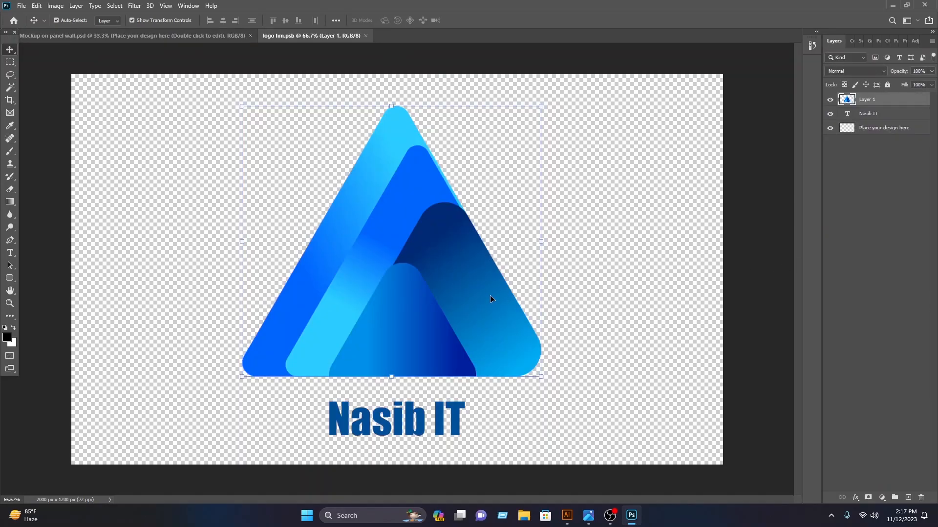
pyautogui.press('Delete')
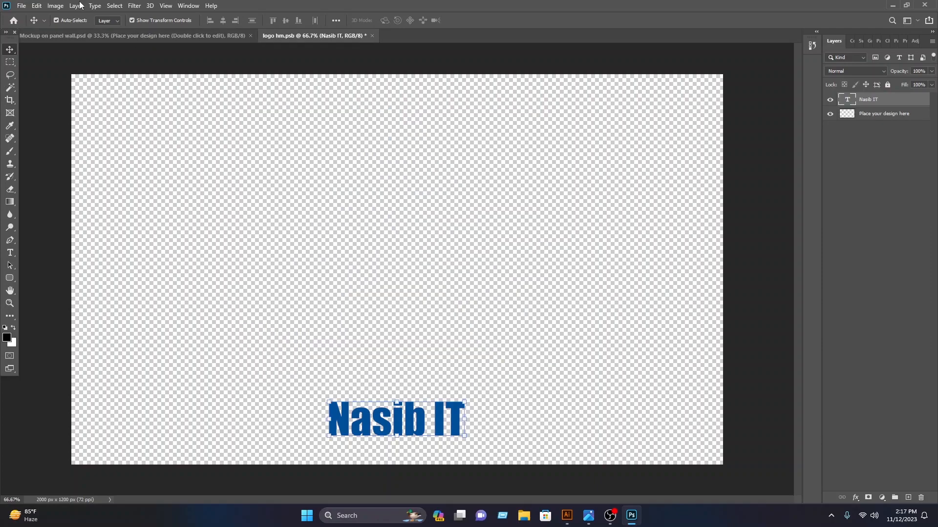
# Open gg.png from the Desktop and move its logo into the logo hm.psb document
pyautogui.click(22, 5)
pyautogui.click(51, 47)
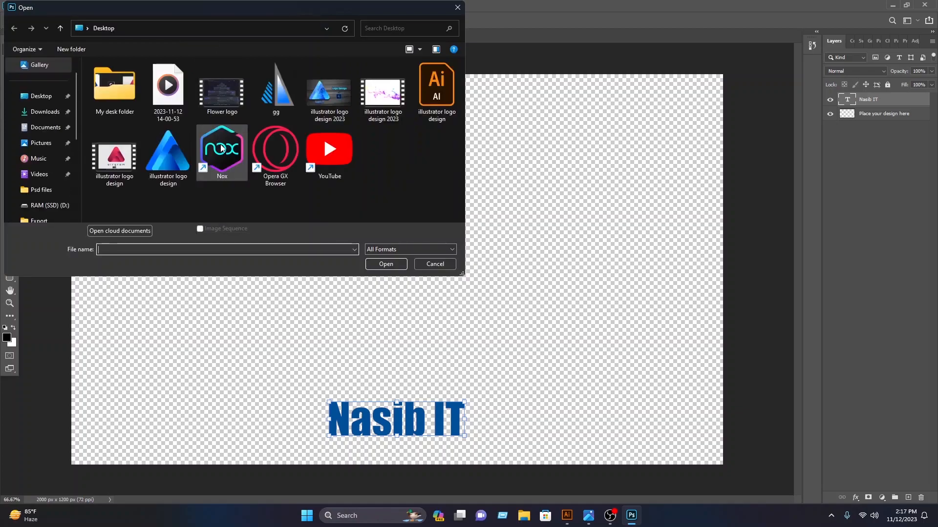
pyautogui.click(275, 90)
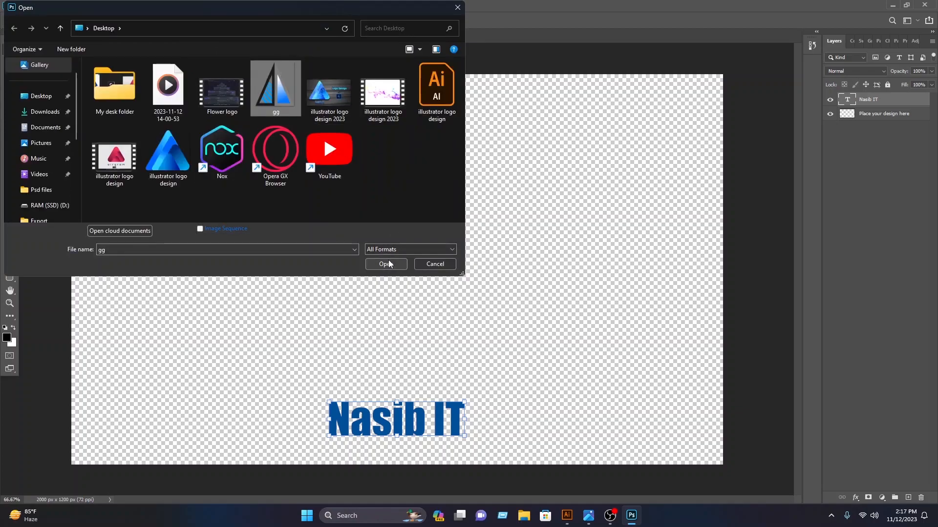
pyautogui.click(386, 264)
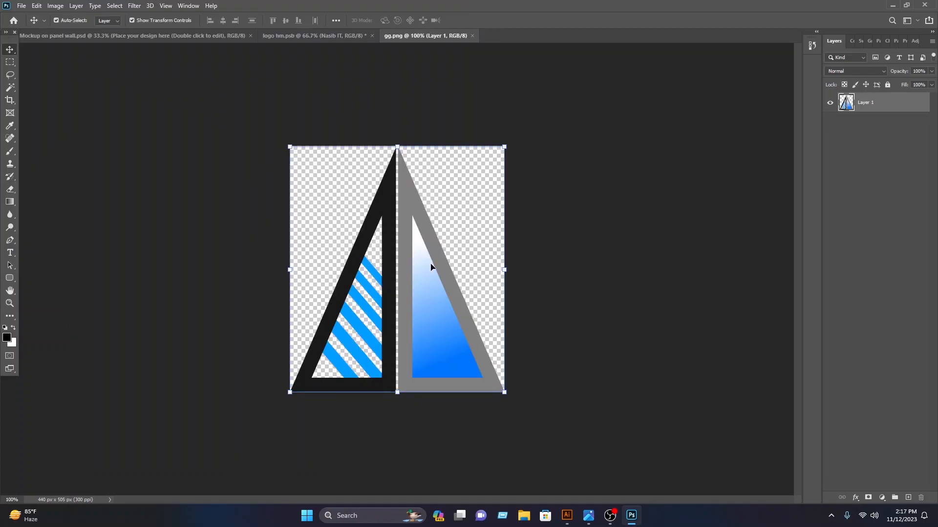
pyautogui.moveTo(437, 287)
pyautogui.mouseDown()
pyautogui.moveTo(441, 309)
pyautogui.moveTo(364, 40)
pyautogui.moveTo(423, 286)
pyautogui.mouseUp()
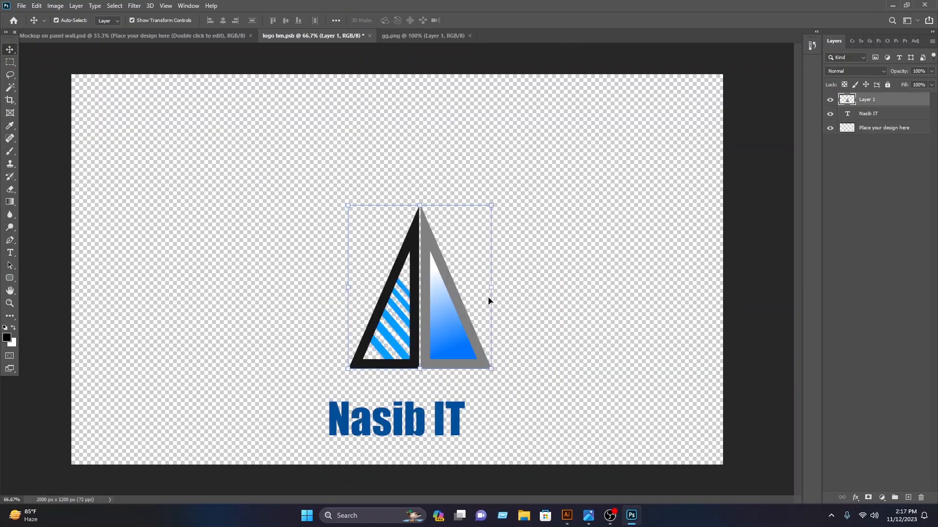
# Centre the new logo above the text, scale it to about 182%, and apply the transform
pyautogui.moveTo(543, 278); pyautogui.dragTo(462, 245)
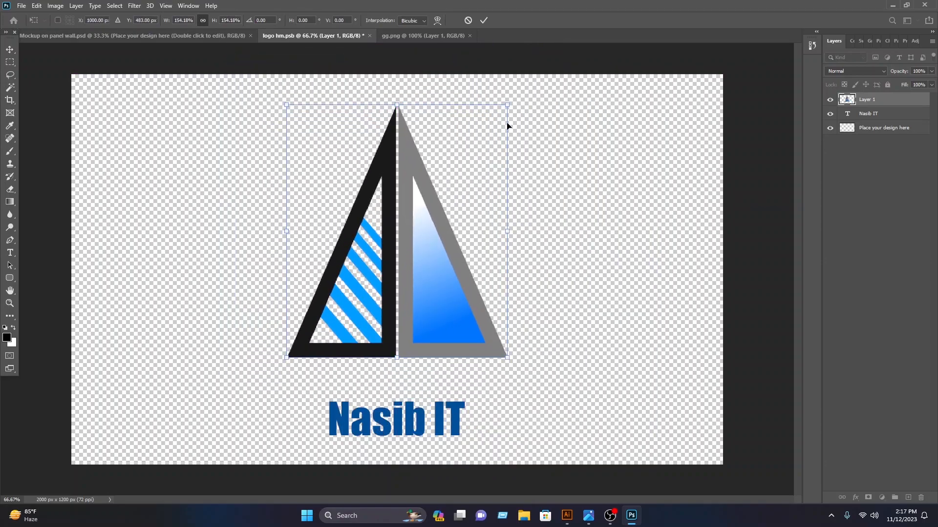
pyautogui.moveTo(511, 102); pyautogui.dragTo(547, 58)
pyautogui.moveTo(469, 192); pyautogui.dragTo(447, 223)
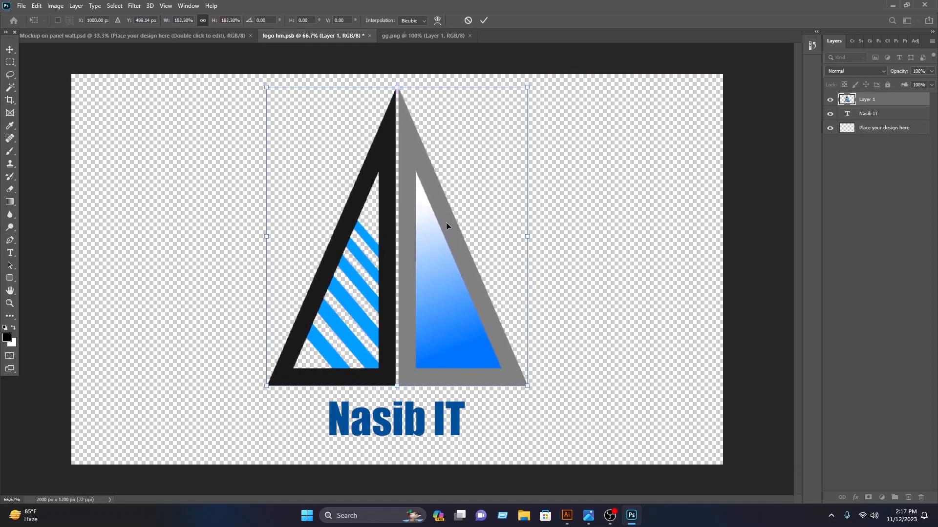
pyautogui.click(482, 20)
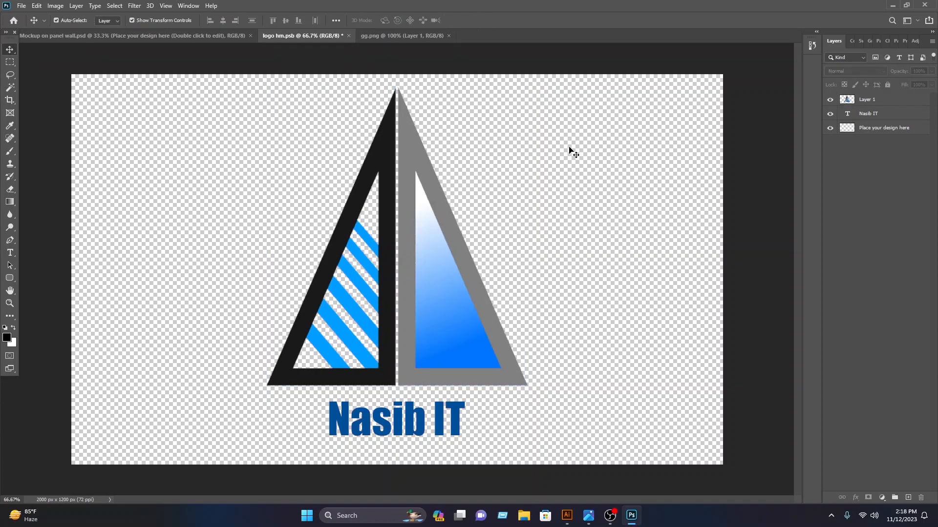
# Save the logo hm.psb smart object to update the mockup, and close both it and gg.png
pyautogui.hotkey('ctrl', 's')
pyautogui.click(348, 35)
pyautogui.click(355, 36)
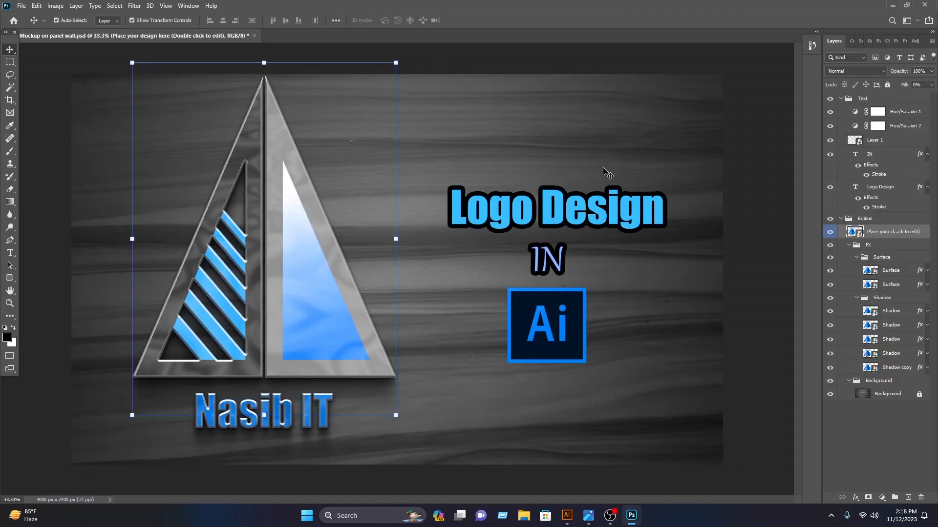